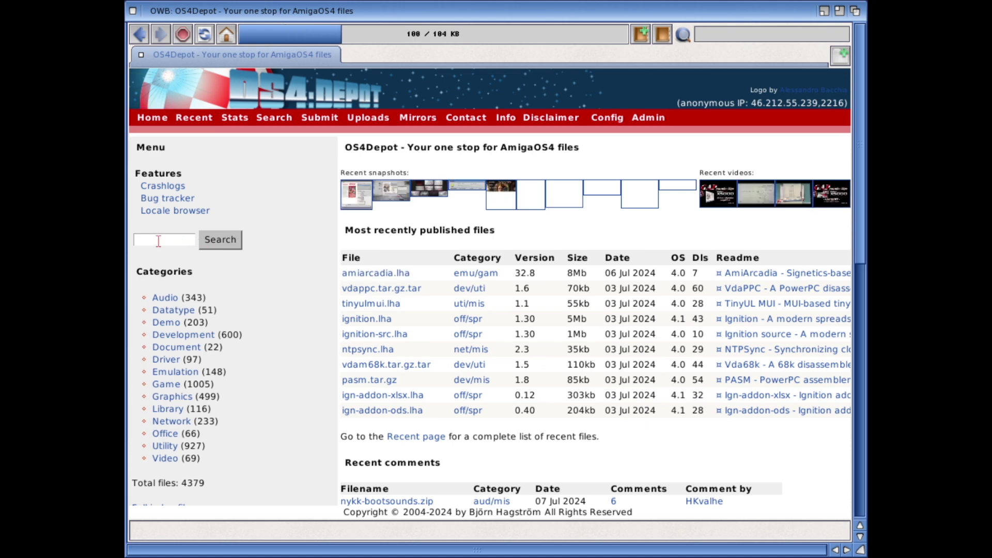
- Search OS4Depot's files for 'graf' to find GrafX2
click(159, 241)
text(grafx2)
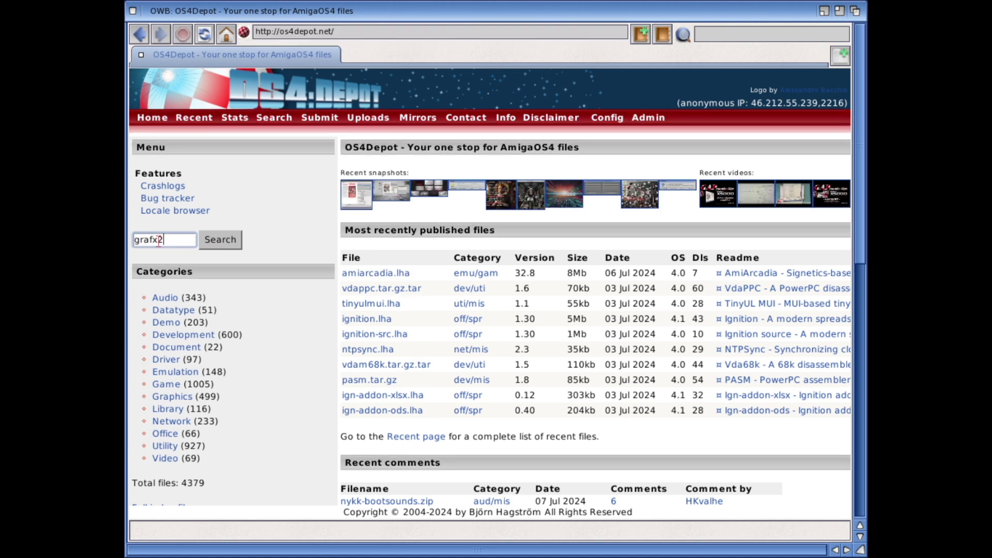
key(Return)
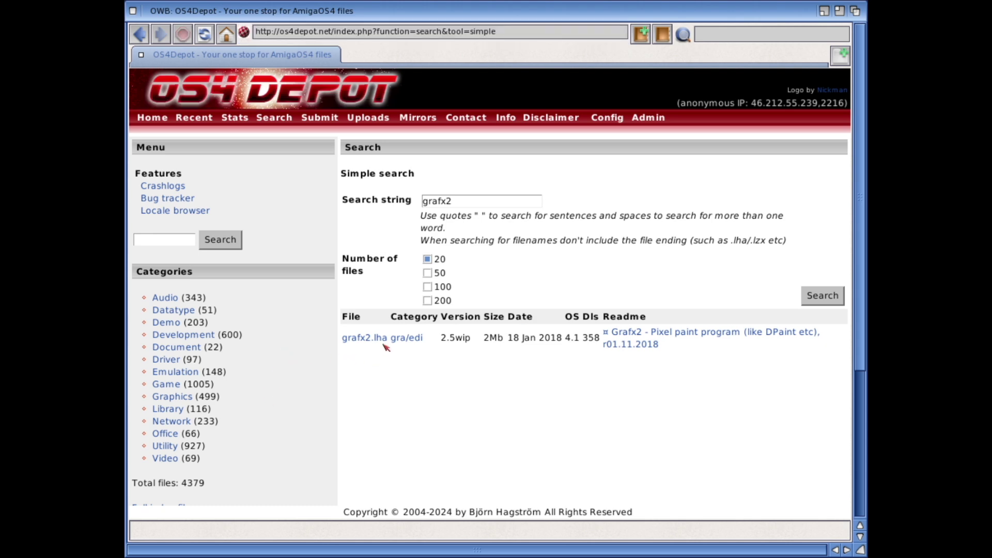
- Download grafx2.lha into the ram: drawer
click(371, 339)
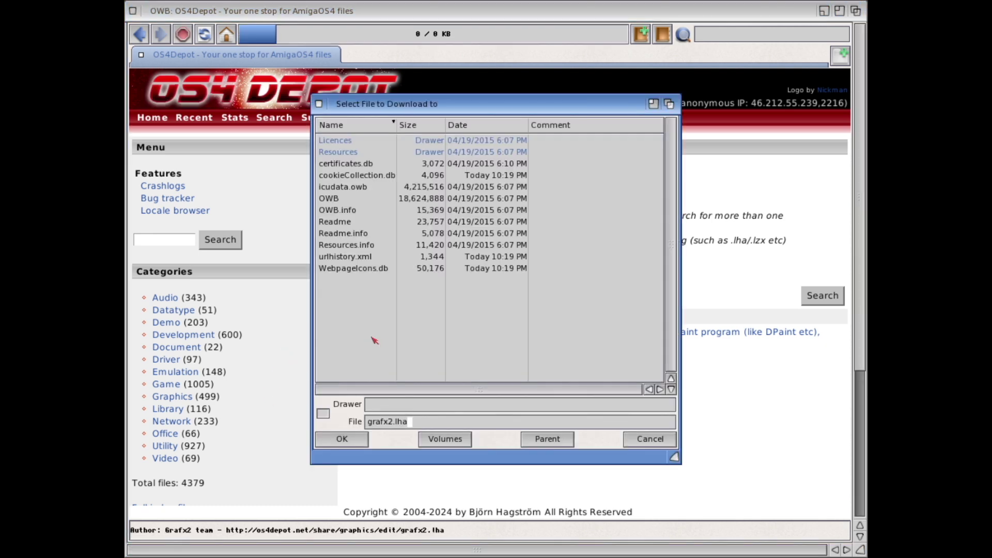
click(395, 407)
text(ram:)
key(Return)
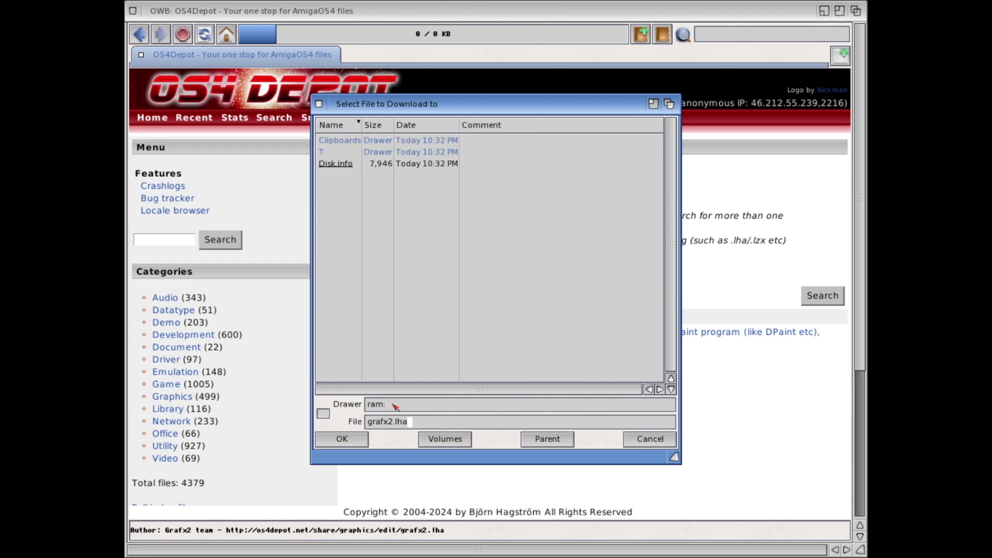
click(342, 439)
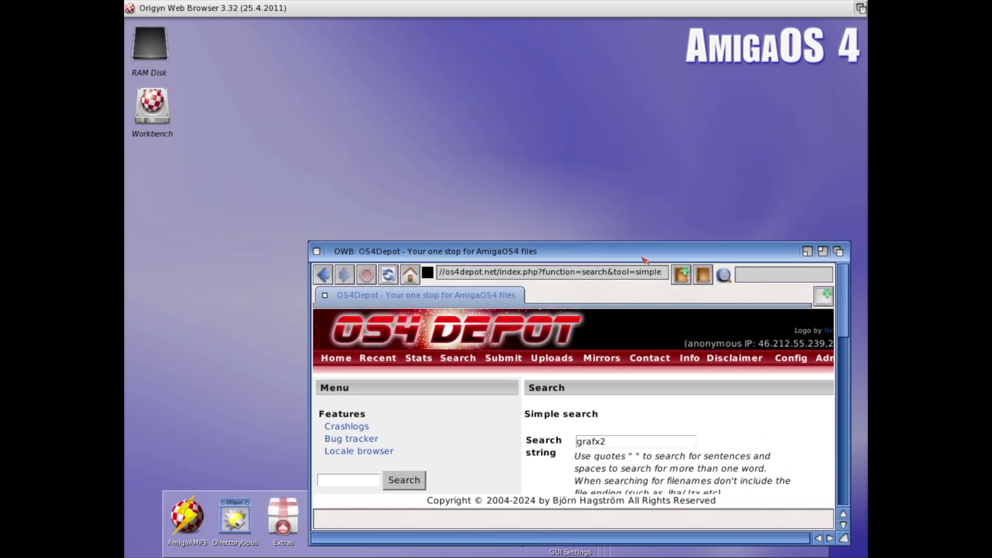
- Open the downloaded grafx2.lha from the RAM Disk in UnArc
click(432, 112)
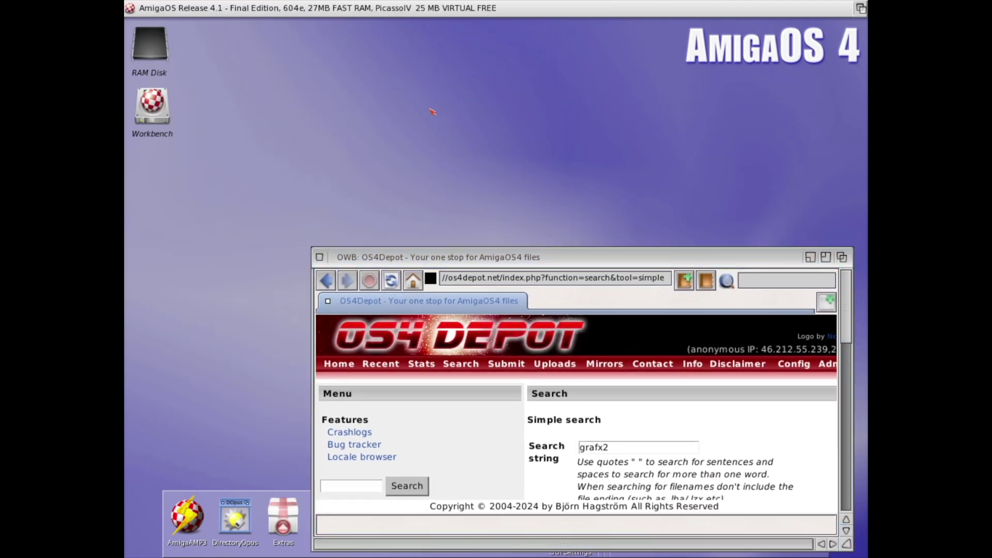
double_click(154, 47)
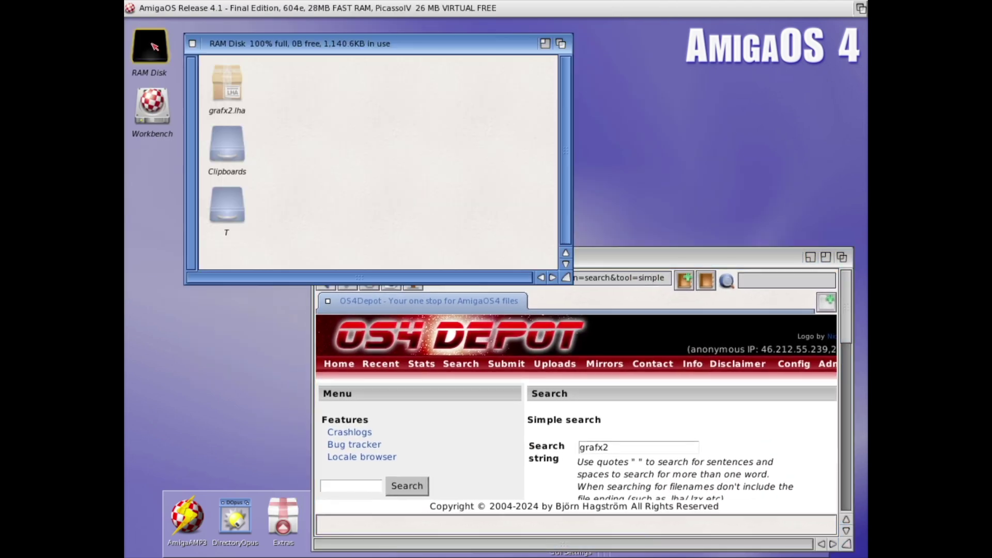
double_click(227, 85)
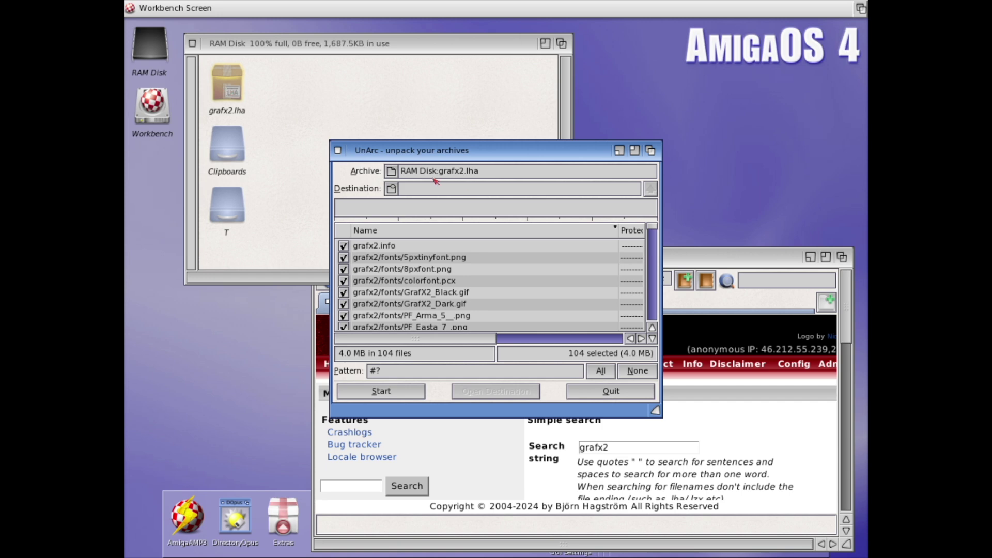
- Unpack the archive into Workbench:Utilities, then close UnArc and the RAM Disk drawer
click(392, 189)
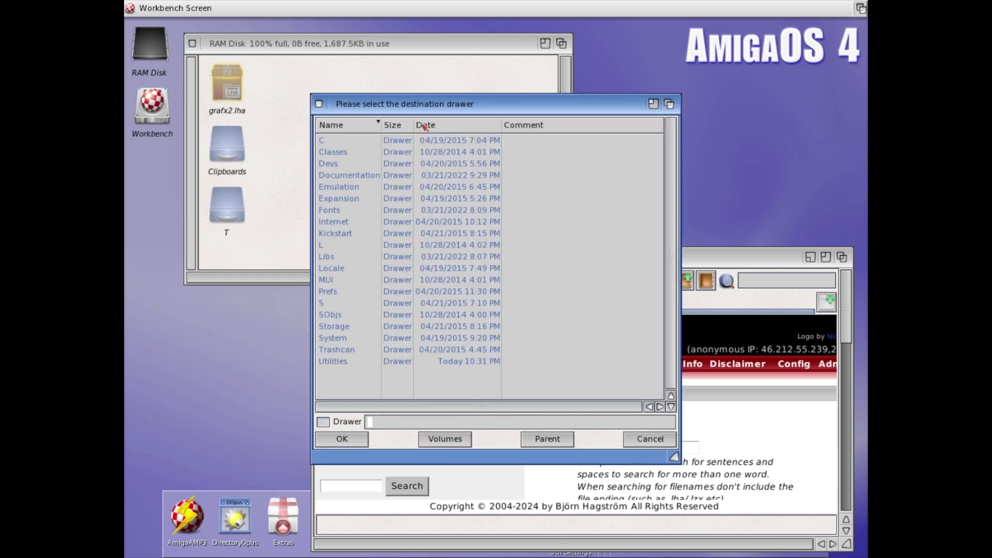
drag(434, 106, 526, 96)
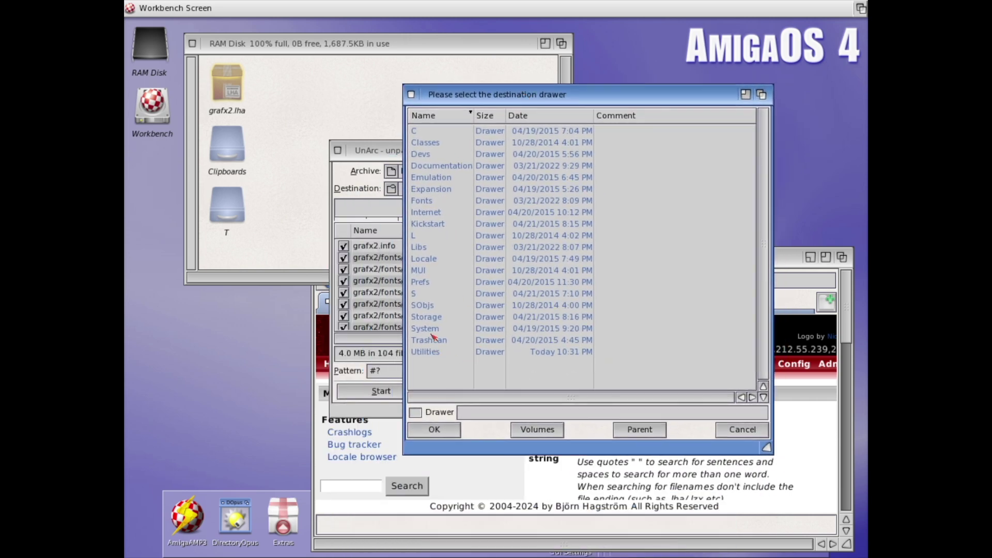
double_click(438, 352)
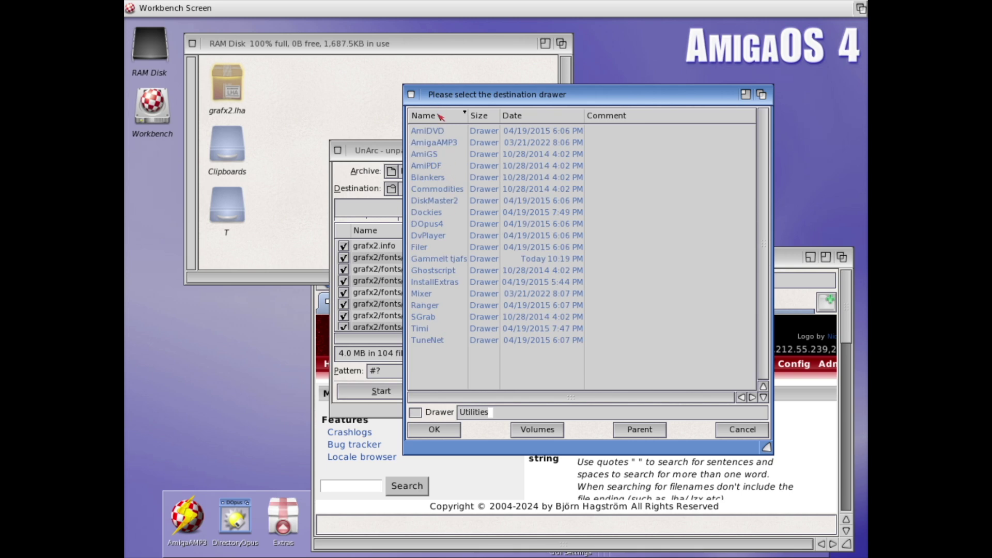
click(434, 430)
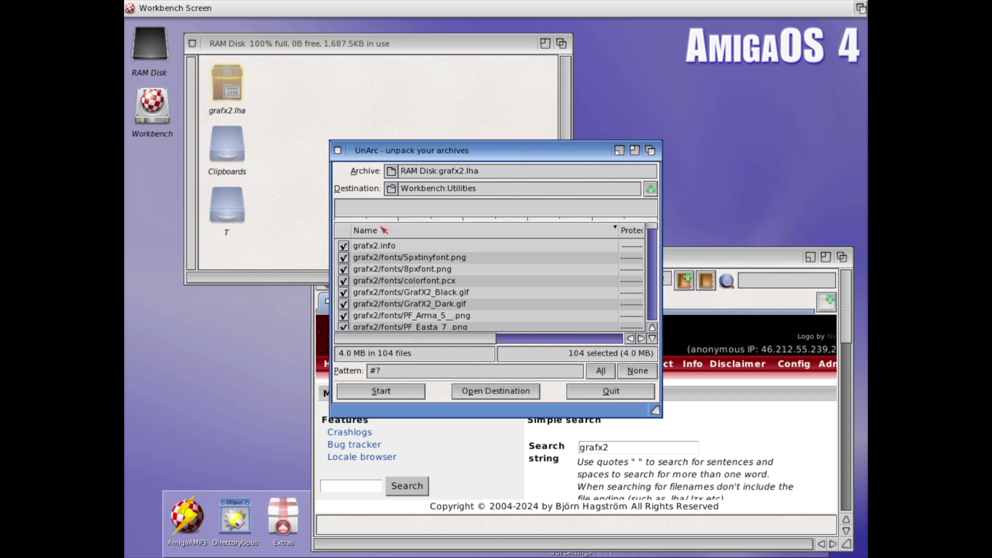
click(406, 394)
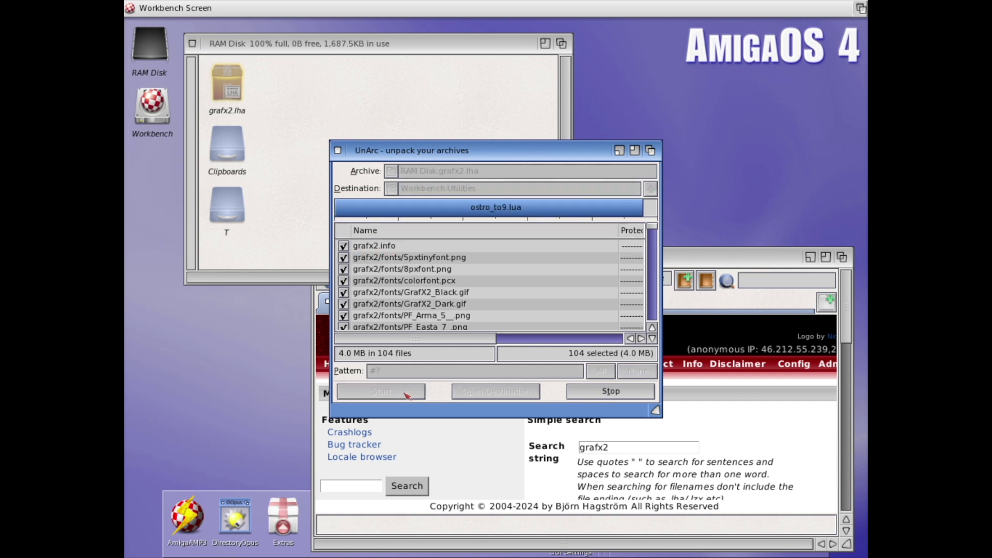
click(338, 151)
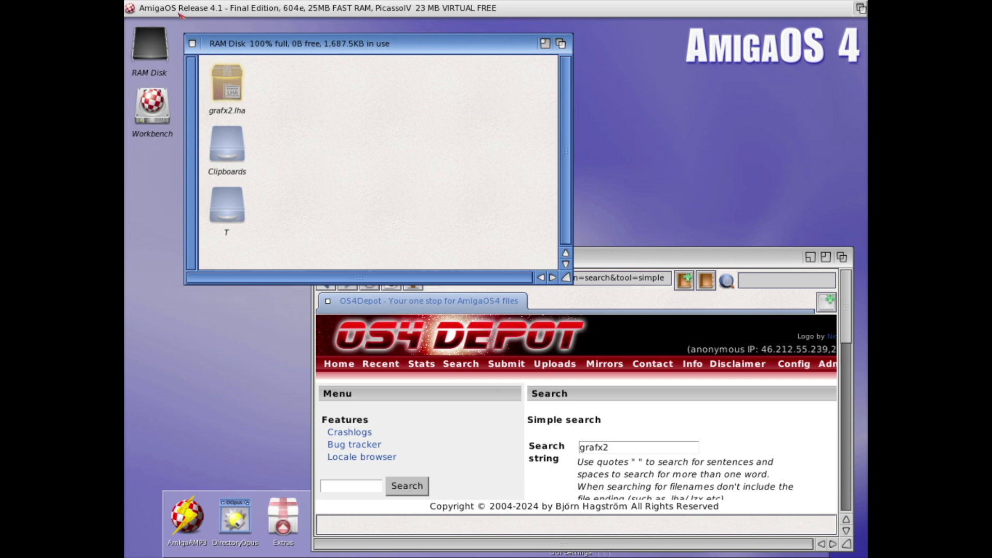
click(192, 43)
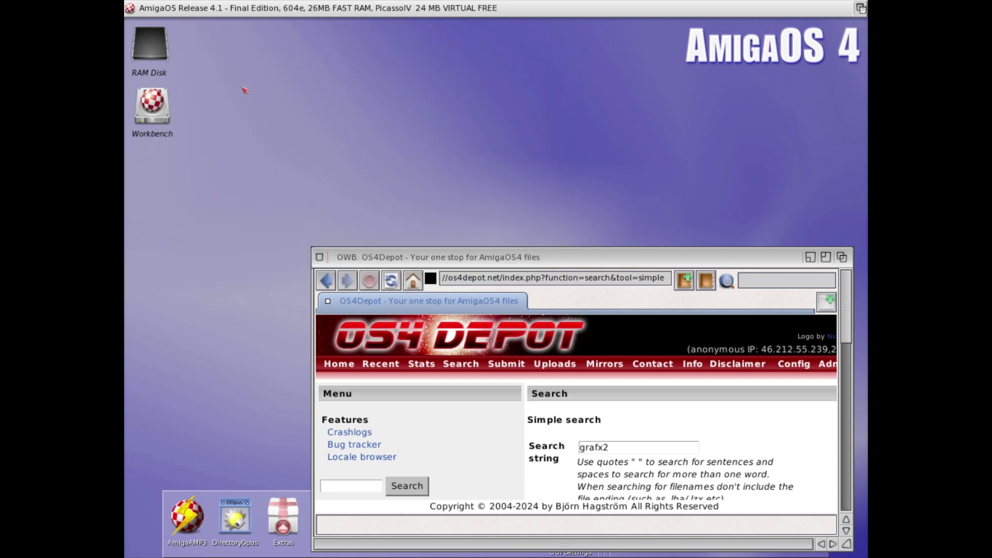
- Close OWB and launch GrafX2 from Workbench:Utilities/grafx2
click(322, 256)
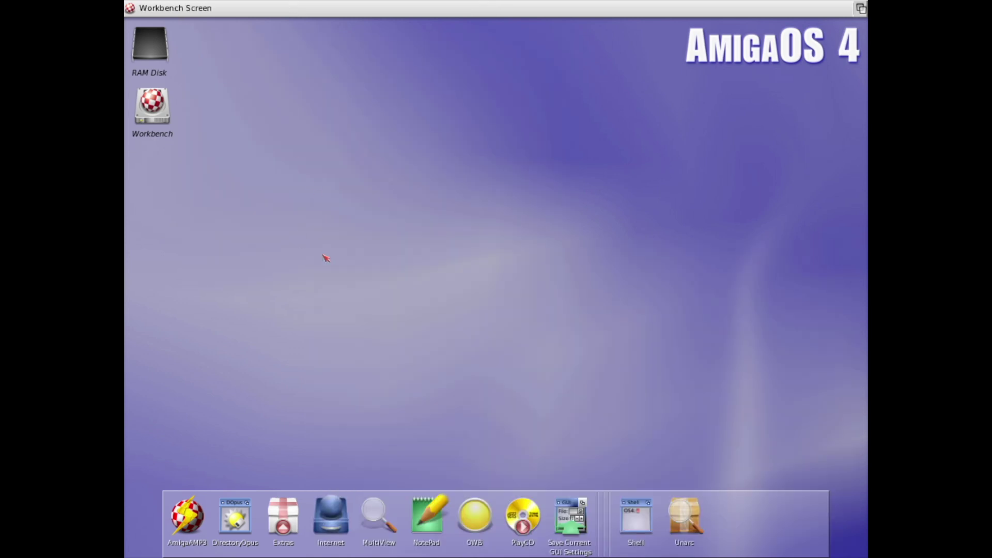
double_click(154, 104)
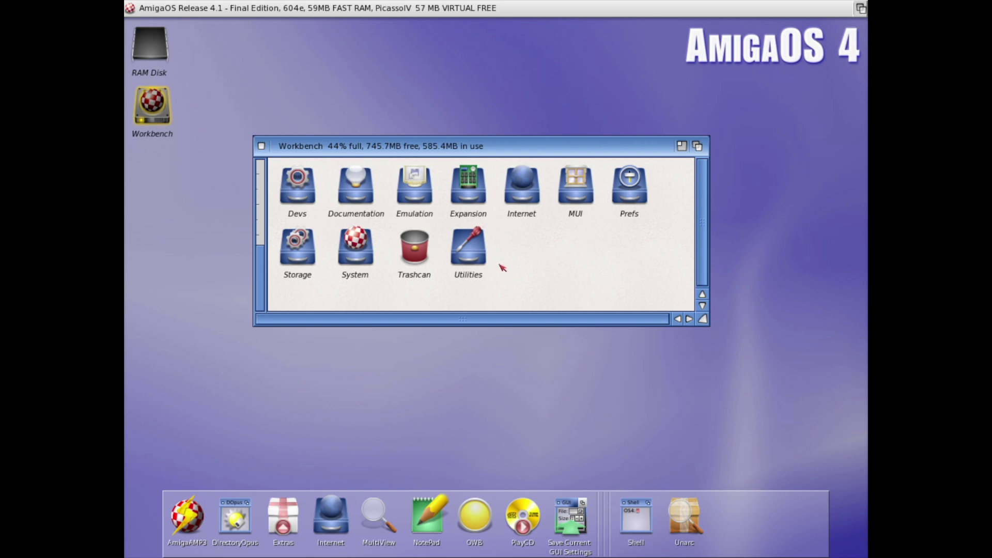
double_click(472, 248)
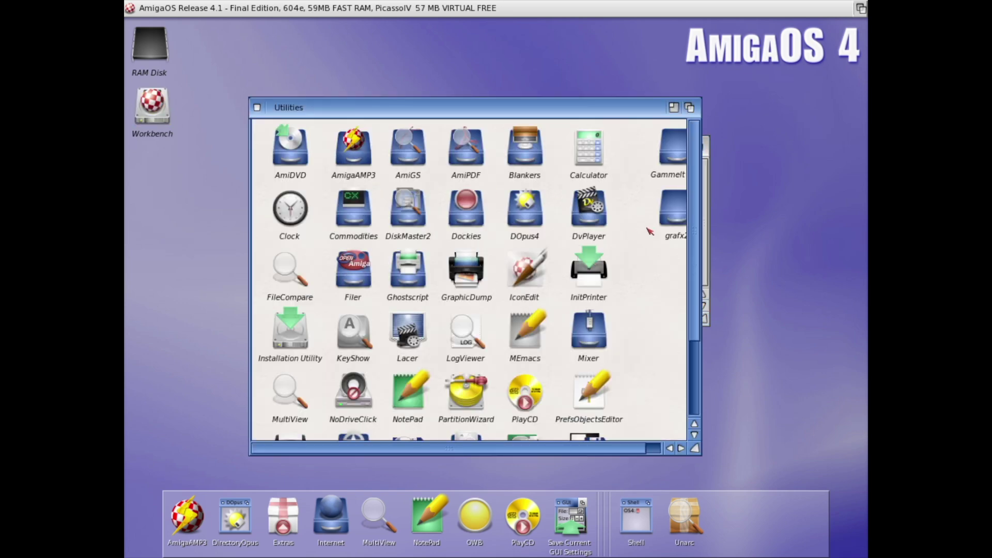
double_click(674, 212)
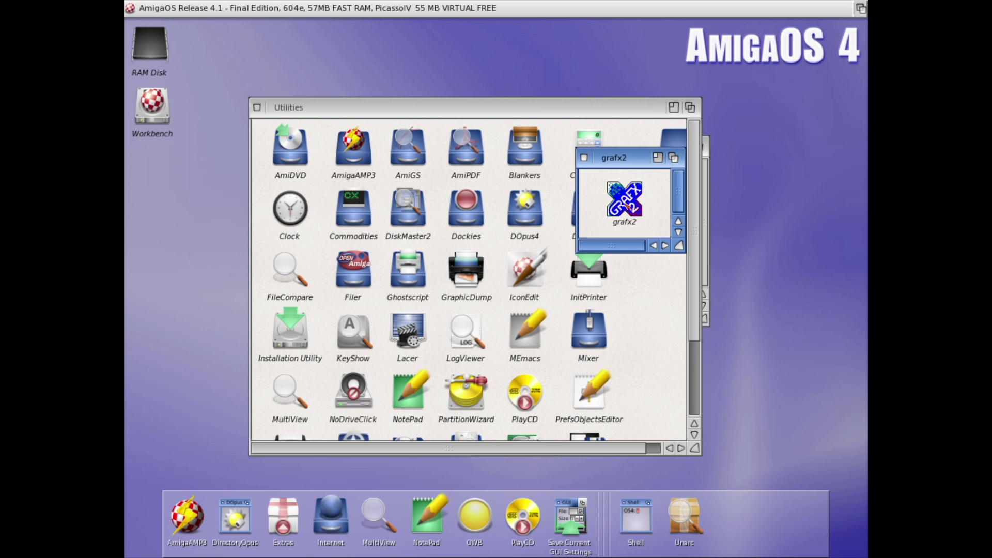
double_click(626, 205)
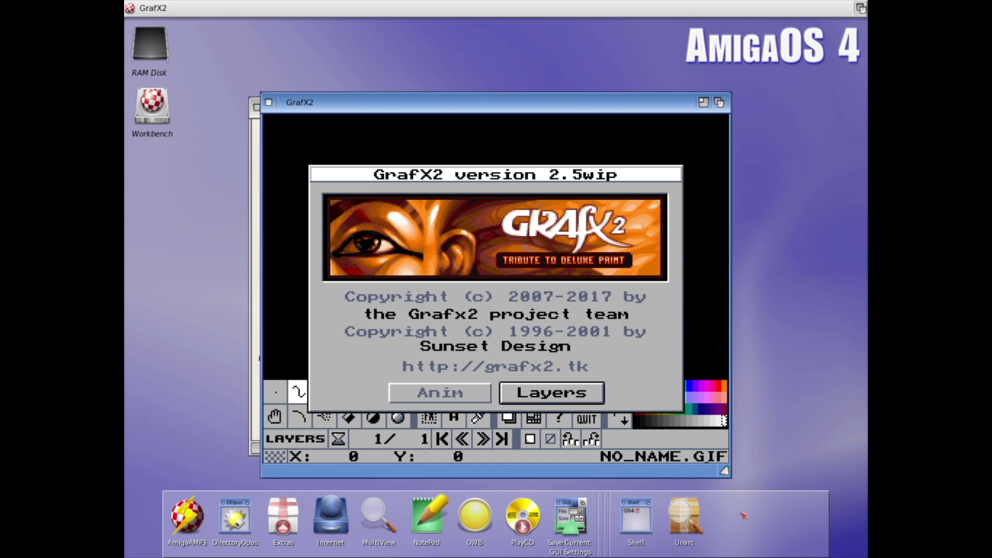
- Dismiss the GrafX2 splash screen and start adding an object to AmiDock
click(766, 521)
right_click(766, 521)
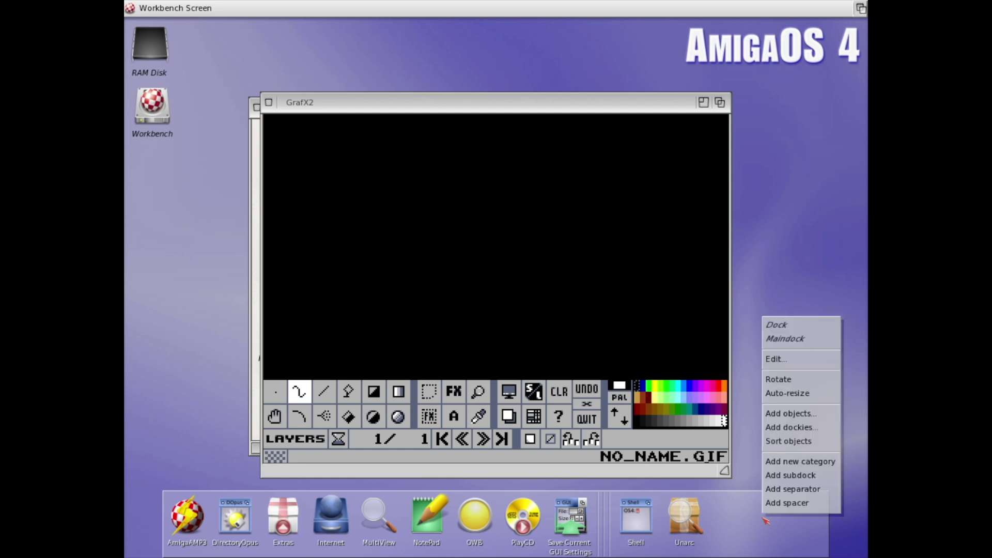
click(766, 521)
right_click(765, 521)
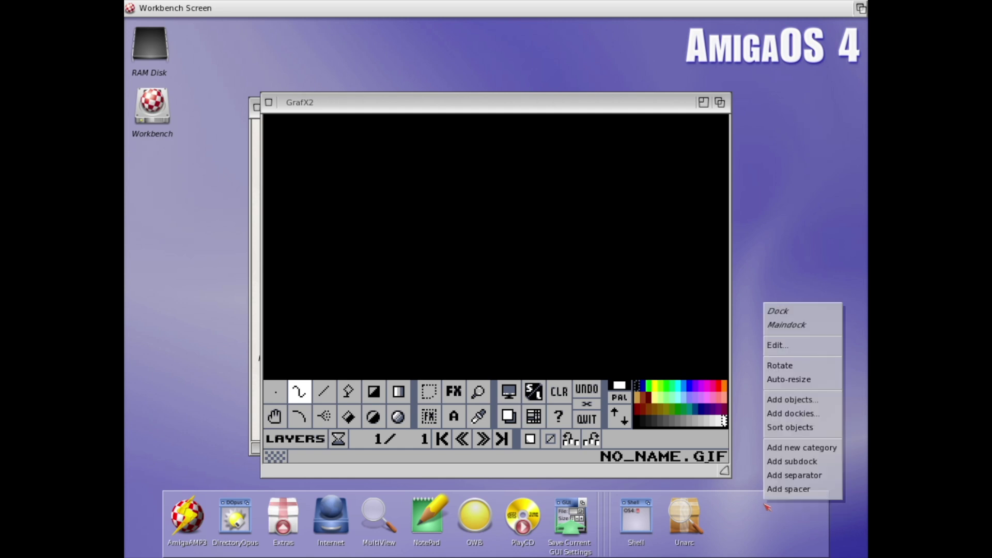
click(801, 407)
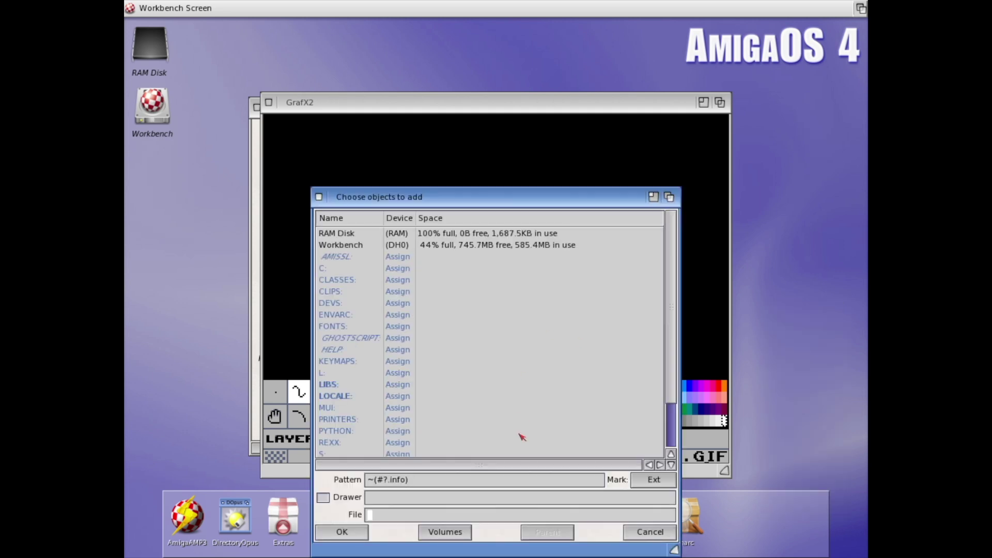
- Select the grafx2 program in Workbench:Utilities/grafx2
double_click(358, 245)
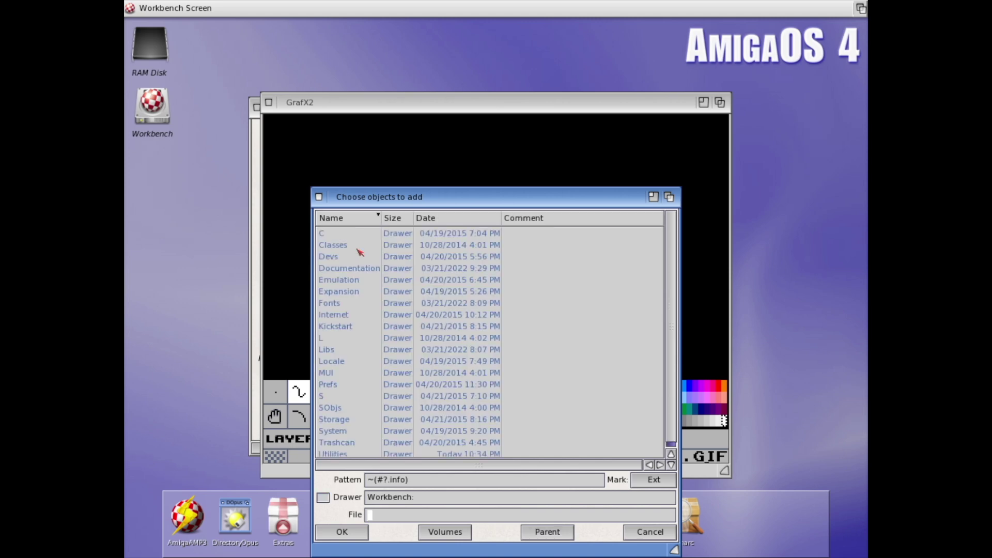
double_click(350, 455)
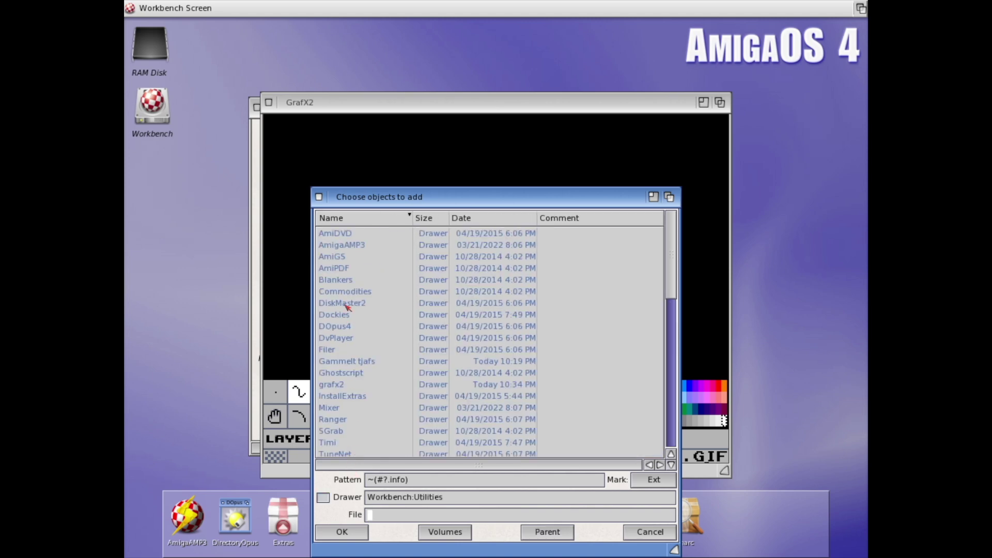
double_click(355, 384)
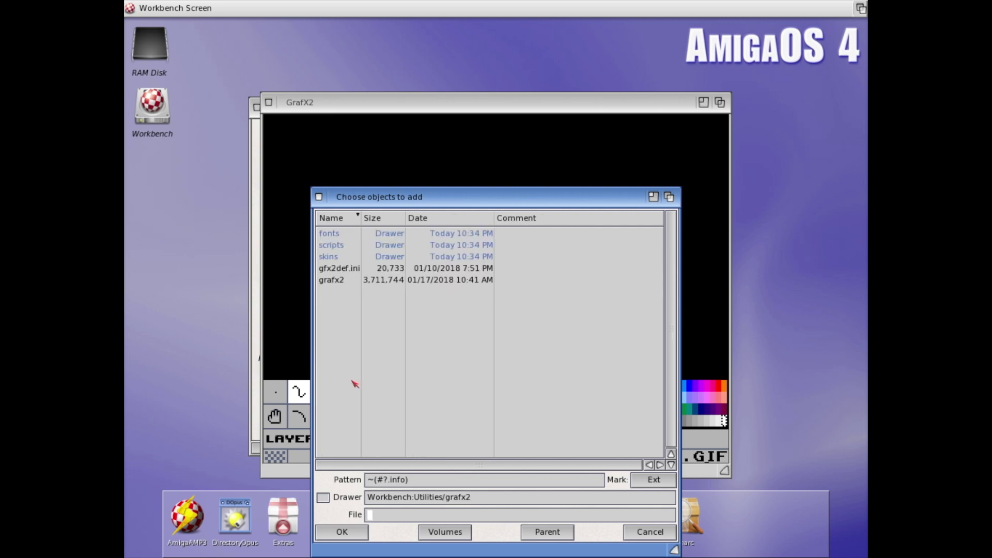
click(350, 284)
- Add grafx2 to the dock, clear the canvas to blue and paint a white central scribble
click(352, 534)
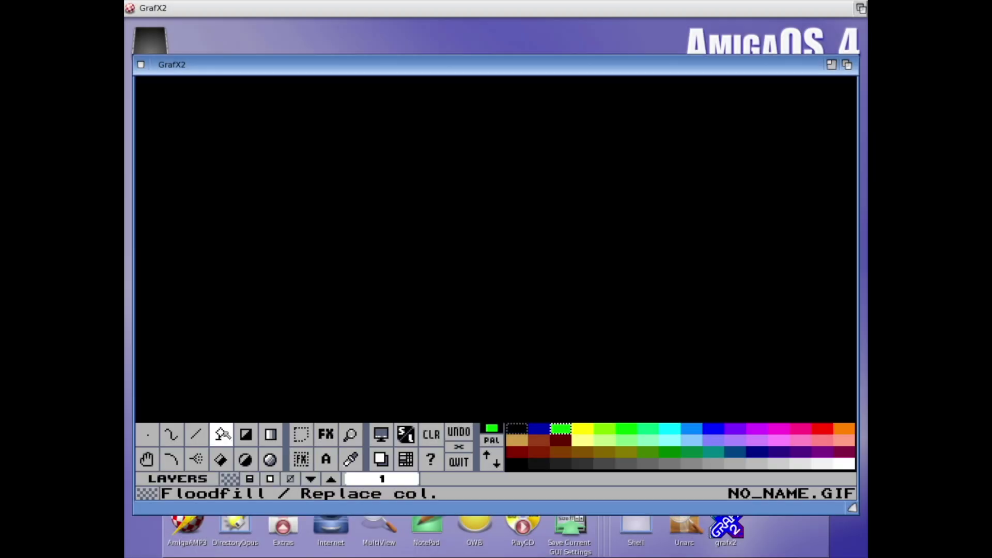
click(672, 429)
click(513, 219)
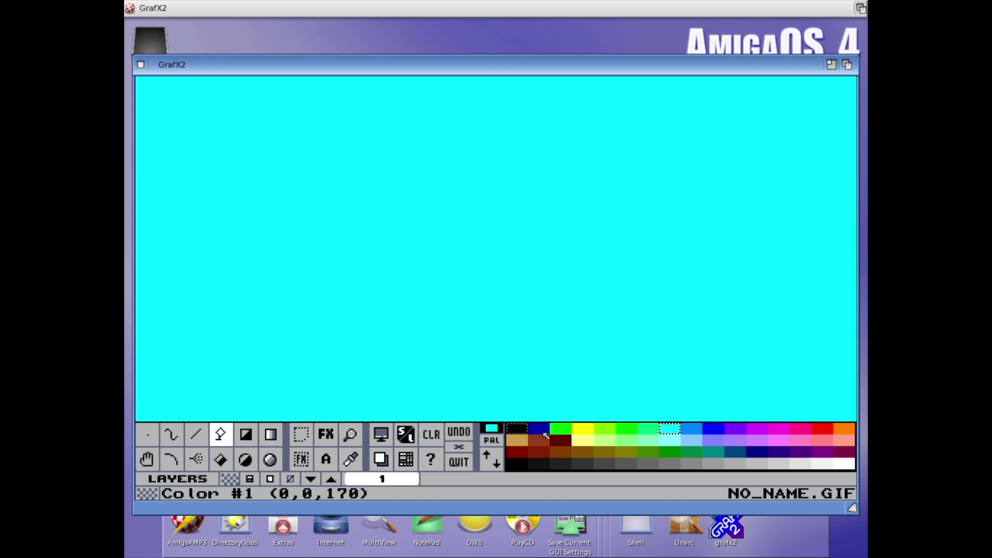
click(432, 434)
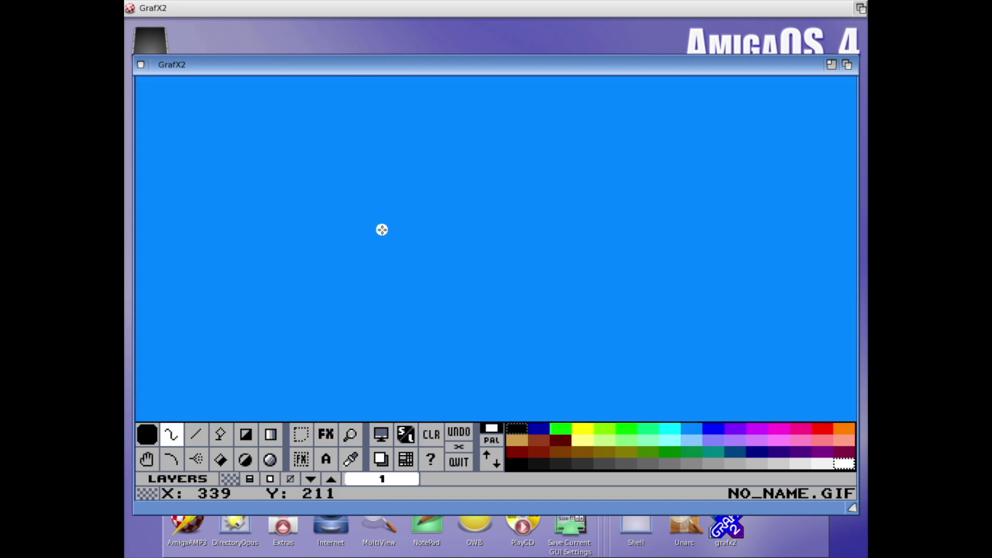
mouse_move(382, 229)
mouse_down()
mouse_move(412, 208)
mouse_move(396, 226)
mouse_move(436, 215)
mouse_move(380, 231)
mouse_move(369, 244)
mouse_move(364, 232)
mouse_move(428, 243)
mouse_move(405, 239)
mouse_move(436, 217)
mouse_move(458, 236)
mouse_move(450, 245)
mouse_move(442, 229)
mouse_move(454, 226)
mouse_move(478, 250)
mouse_move(435, 252)
mouse_move(507, 227)
mouse_move(574, 222)
mouse_up()
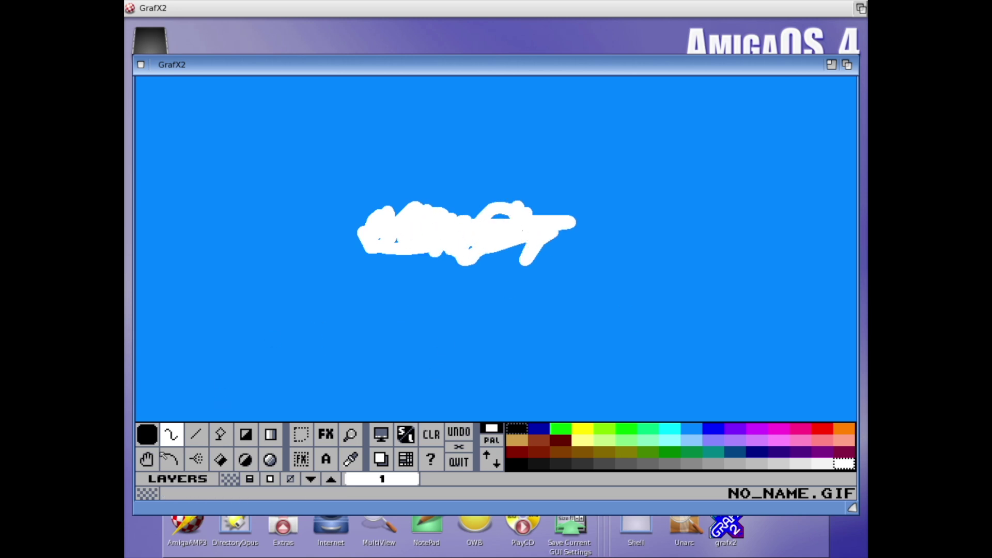
- Choose the single-dot brush and black as the drawing colour
click(148, 434)
click(310, 201)
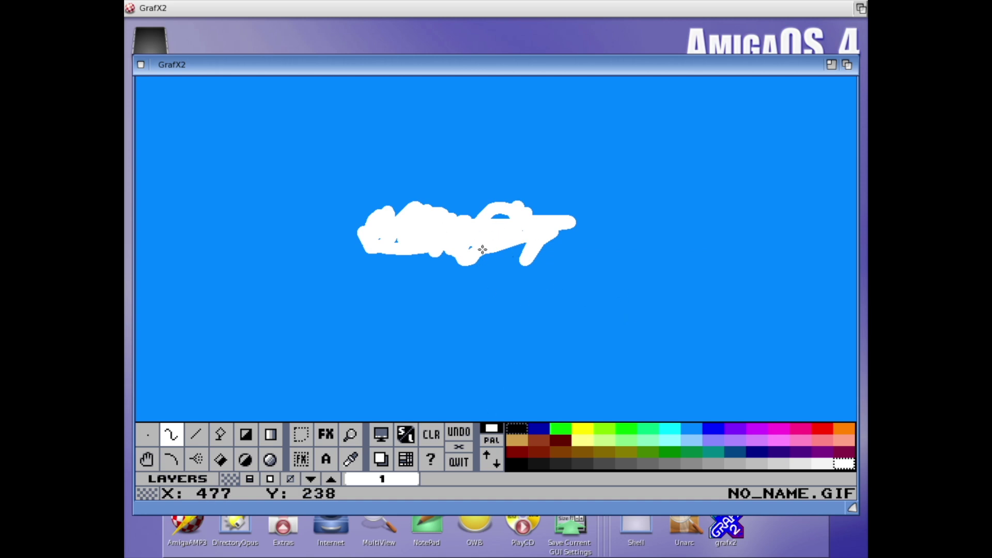
click(517, 429)
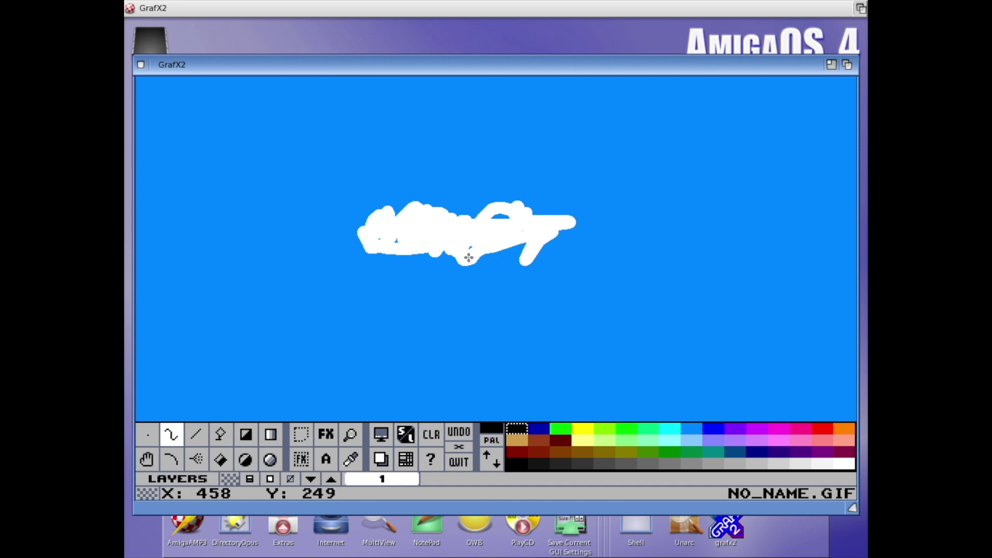
click(271, 479)
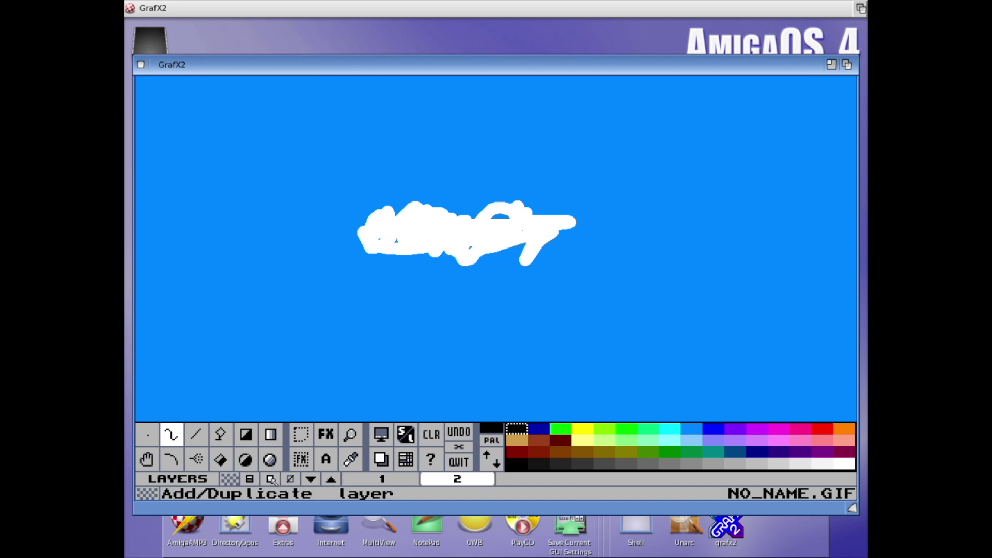
mouse_move(459, 484)
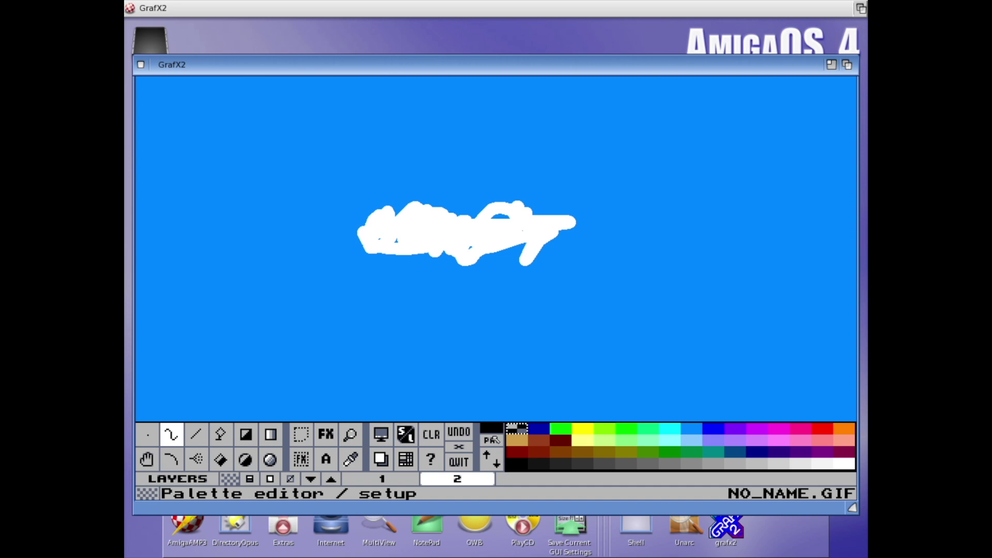
click(518, 464)
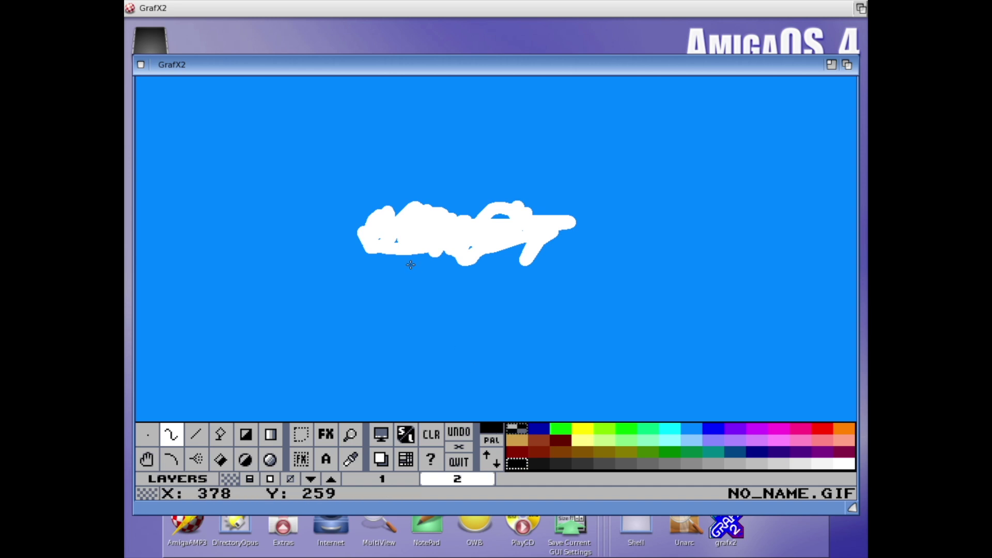
drag(427, 236, 494, 226)
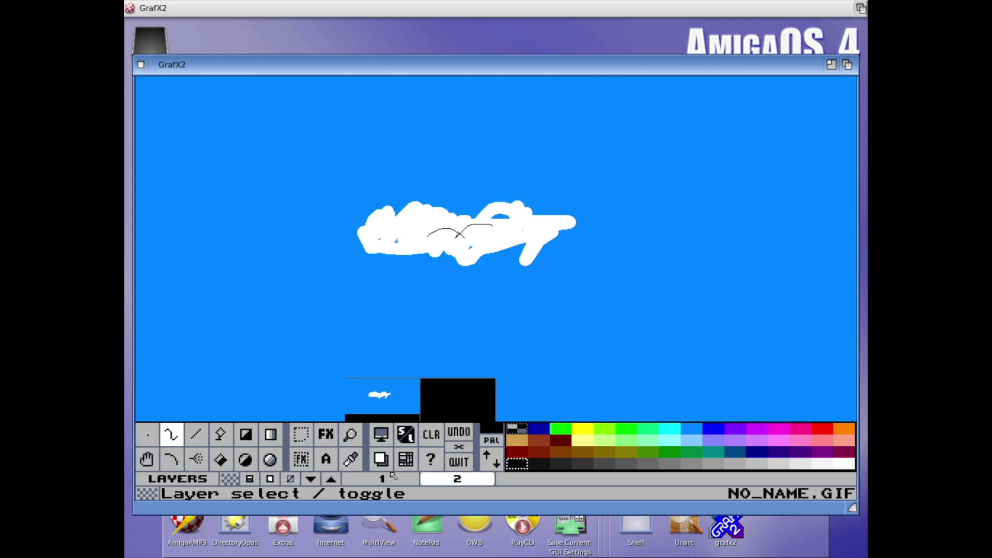
click(300, 434)
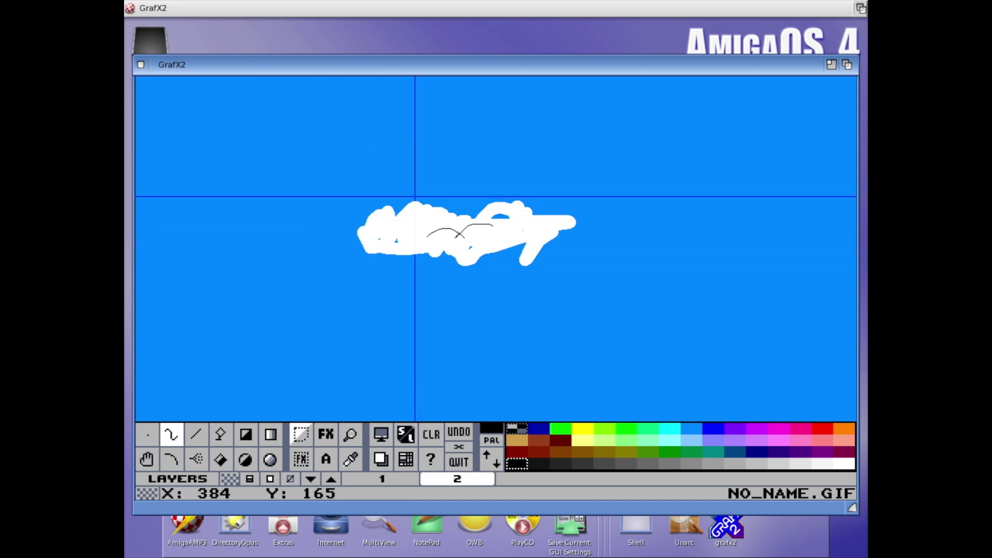
drag(409, 188, 515, 282)
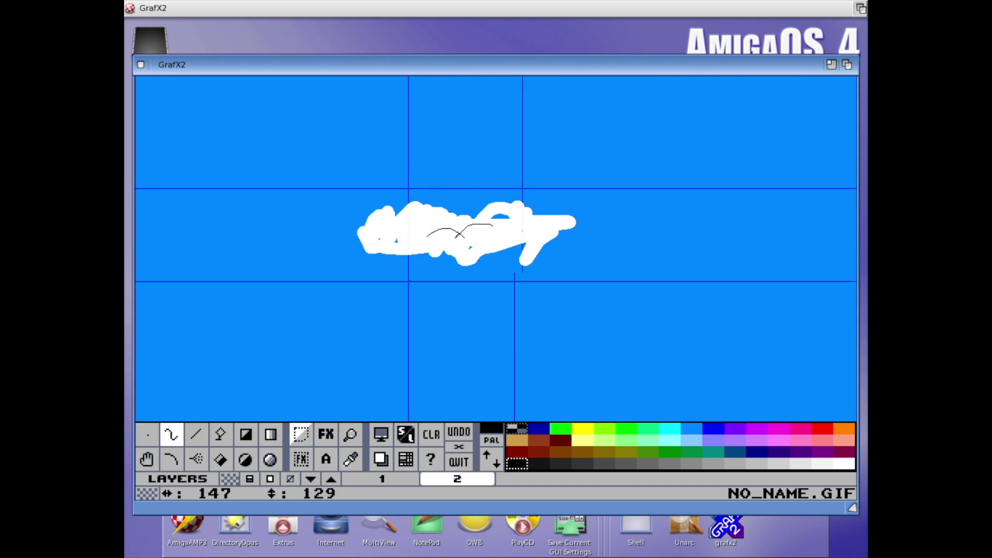
click(396, 238)
click(533, 244)
click(417, 280)
click(460, 262)
click(518, 271)
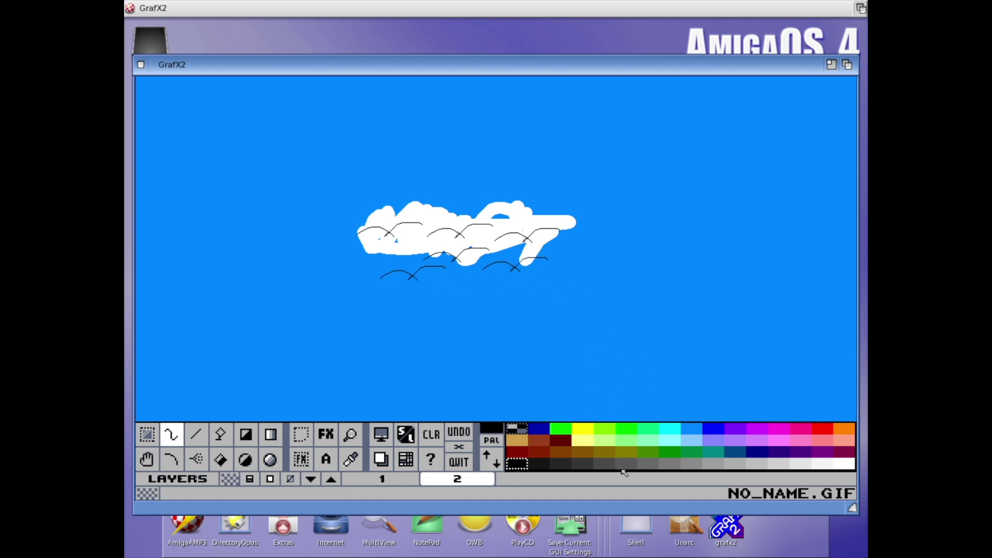
click(293, 480)
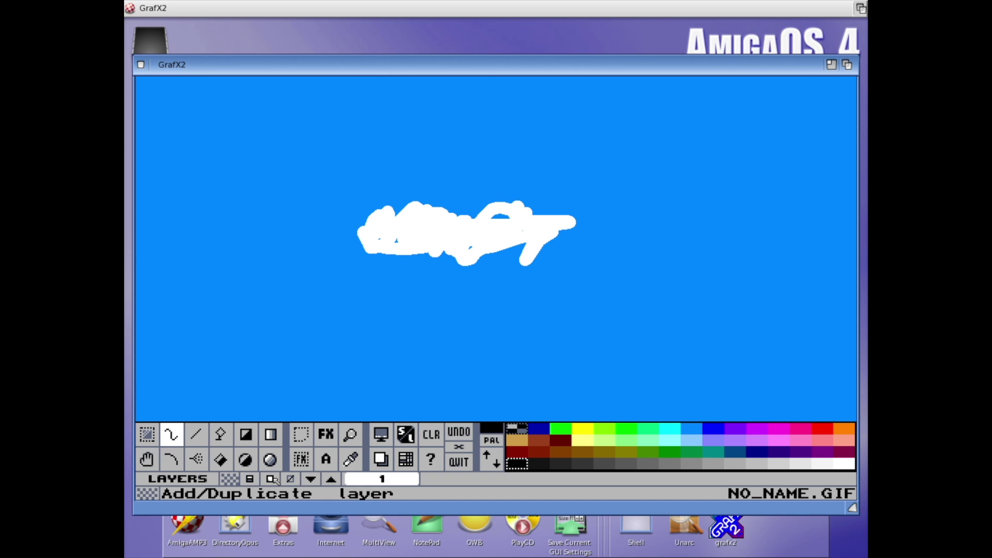
- Set Freehand to Continuous and draw a solid black wave below the cloud
click(173, 436)
click(198, 441)
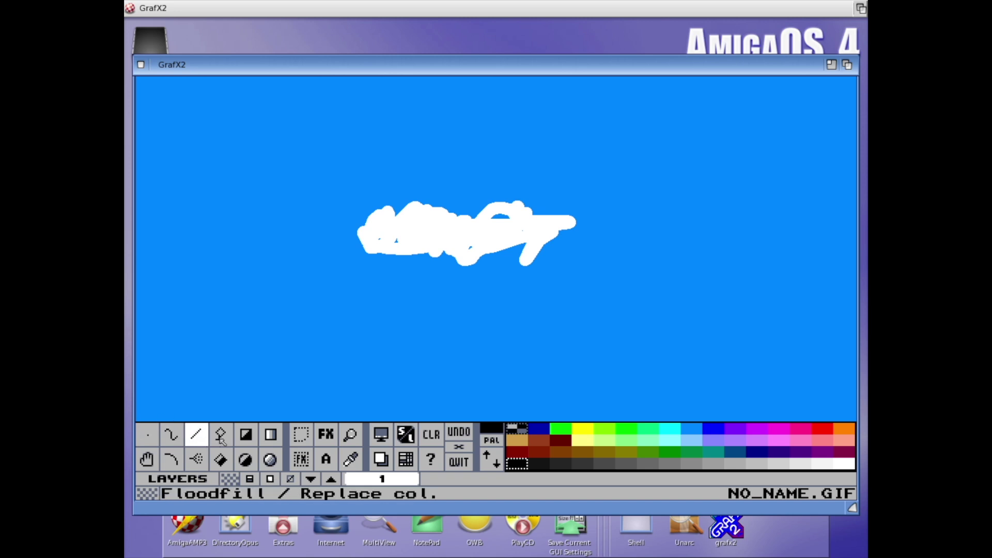
click(221, 441)
click(196, 435)
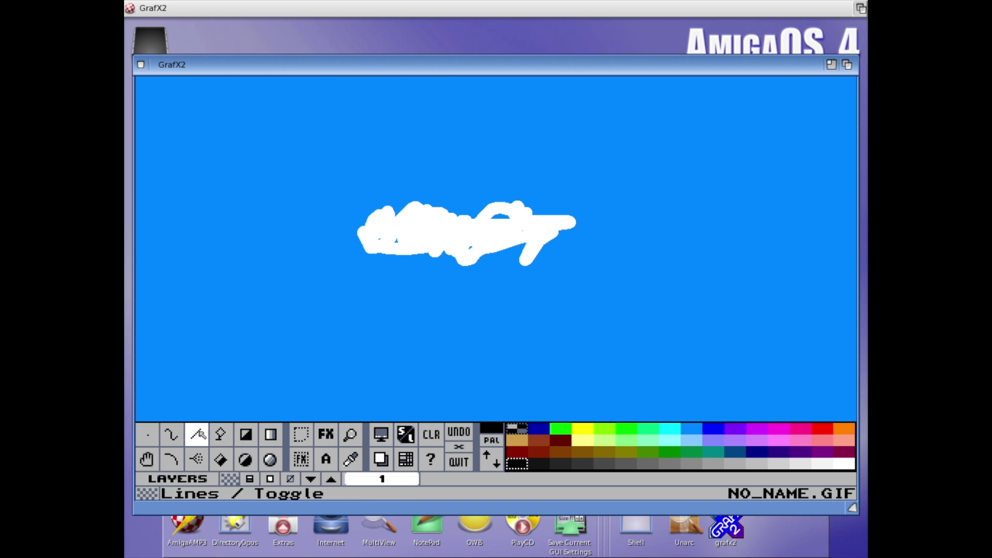
click(171, 435)
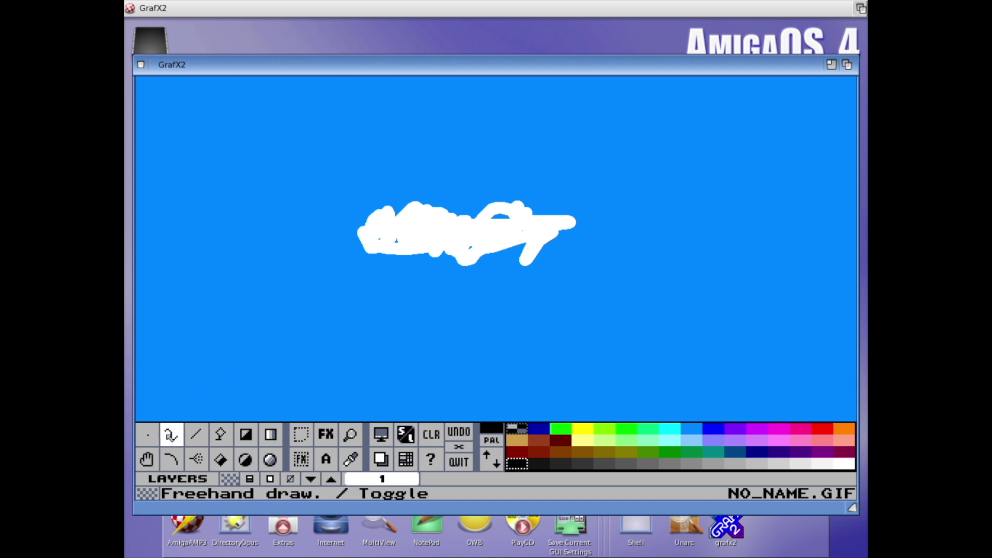
right_click(172, 438)
right_click(173, 437)
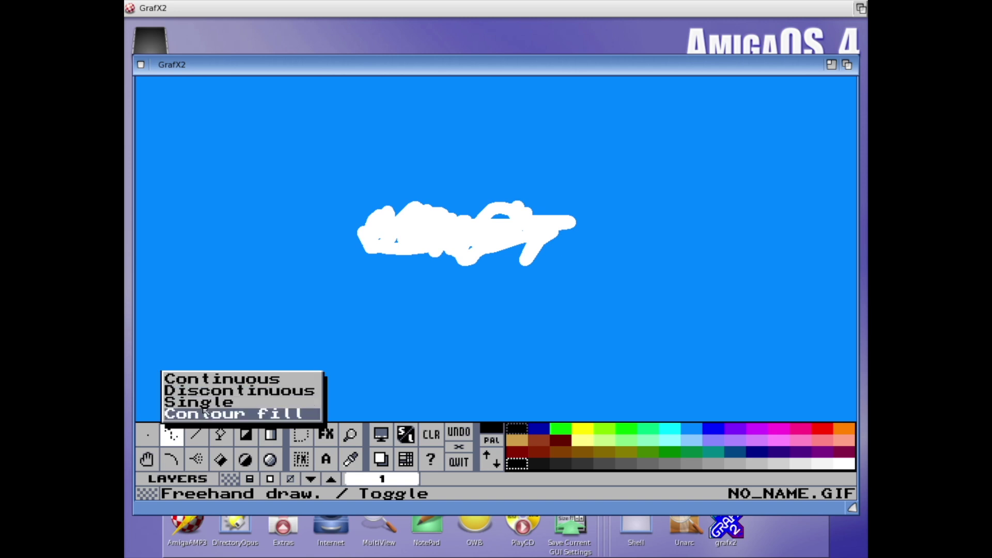
click(217, 379)
mouse_move(204, 304)
mouse_down()
mouse_move(252, 282)
mouse_move(286, 320)
mouse_move(326, 326)
mouse_move(389, 289)
mouse_move(464, 334)
mouse_move(524, 292)
mouse_move(548, 293)
mouse_move(587, 333)
mouse_move(651, 280)
mouse_move(679, 284)
mouse_move(721, 321)
mouse_up()
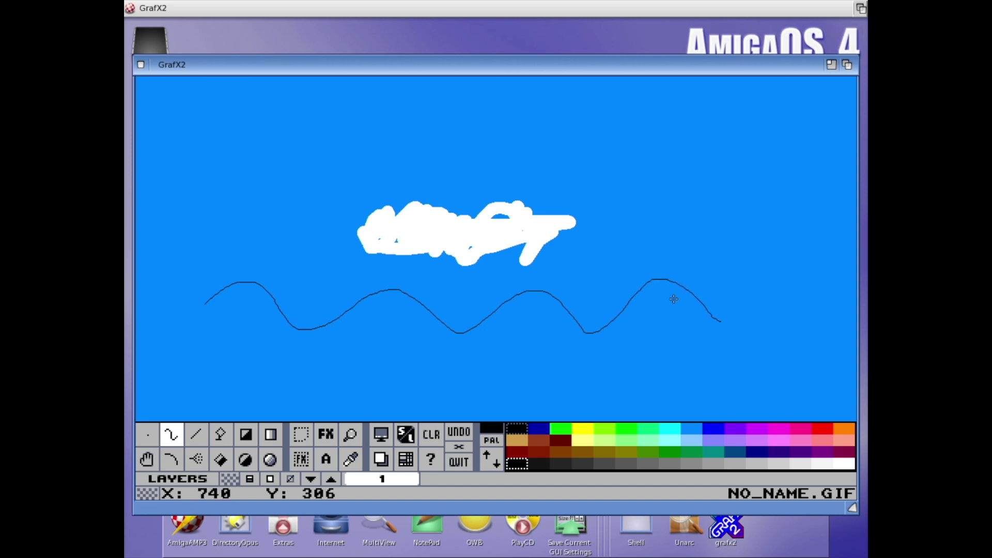
- Draw a dotted Discontinuous wave below it, then reset Freehand to Continuous
click(172, 436)
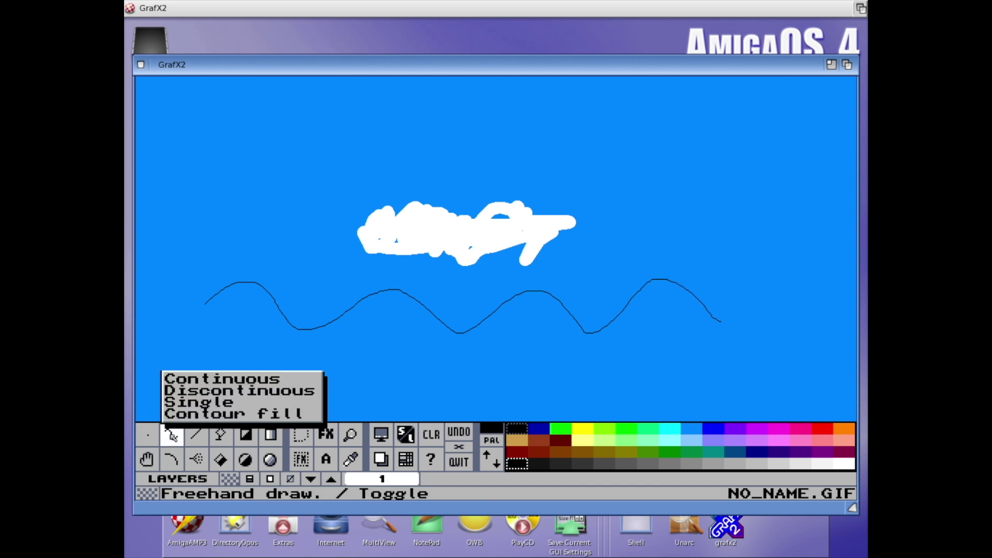
click(213, 391)
mouse_move(193, 351)
mouse_down()
mouse_move(241, 342)
mouse_move(304, 366)
mouse_up()
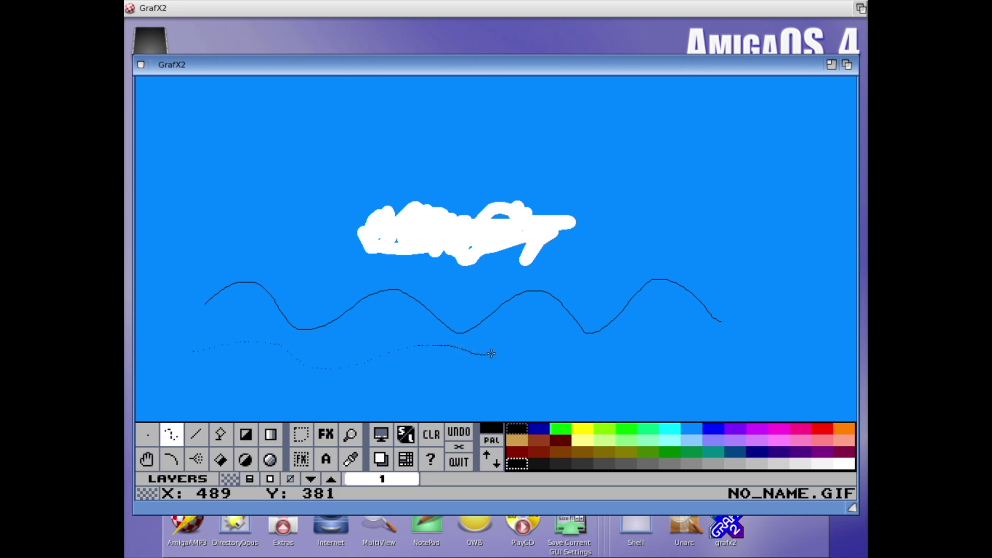
mouse_move(614, 363)
mouse_down()
mouse_move(705, 339)
mouse_move(801, 361)
mouse_up()
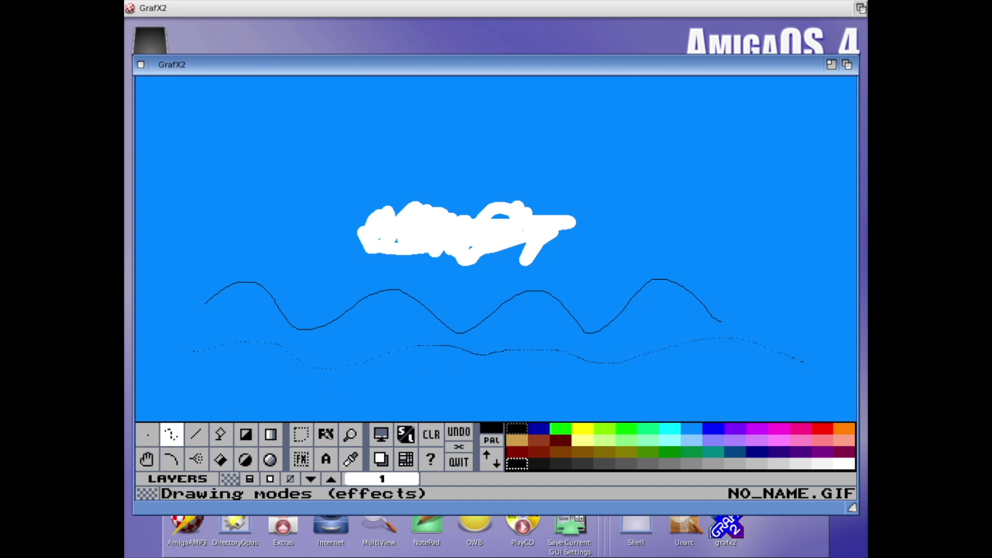
drag(171, 436, 188, 382)
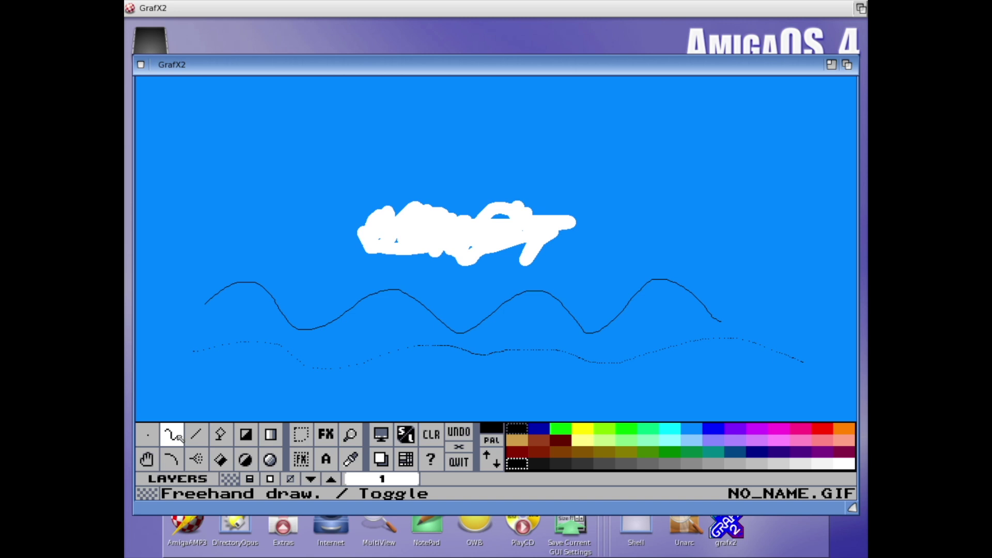
- With a large round brush, paint three white blobs above the cloud
click(148, 435)
click(563, 247)
mouse_move(657, 197)
mouse_down()
mouse_move(682, 189)
mouse_move(654, 207)
mouse_up()
mouse_move(530, 136)
mouse_down()
mouse_move(519, 149)
mouse_move(529, 150)
mouse_up()
drag(646, 133, 621, 138)
- Flood-fill the top-centre blob green, then undo it
click(222, 434)
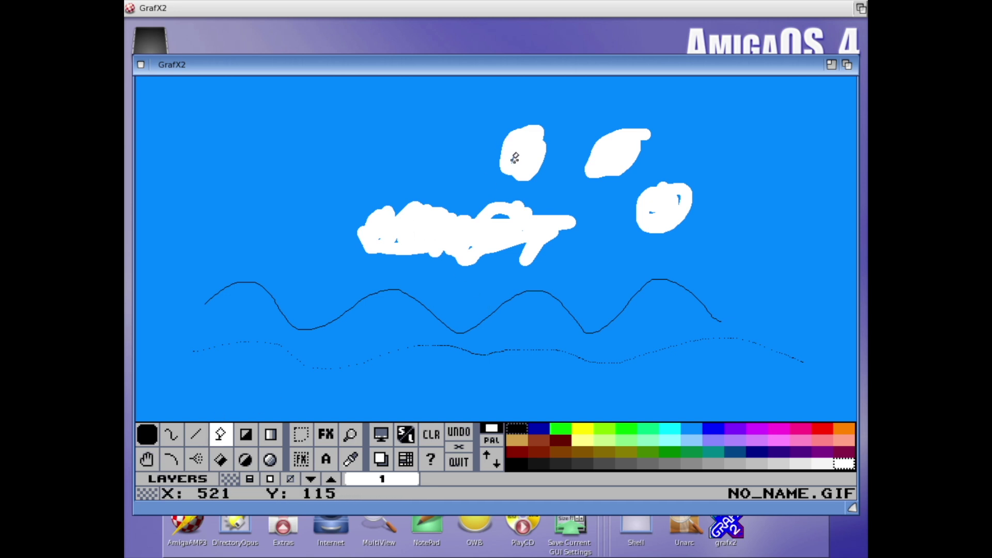
click(626, 429)
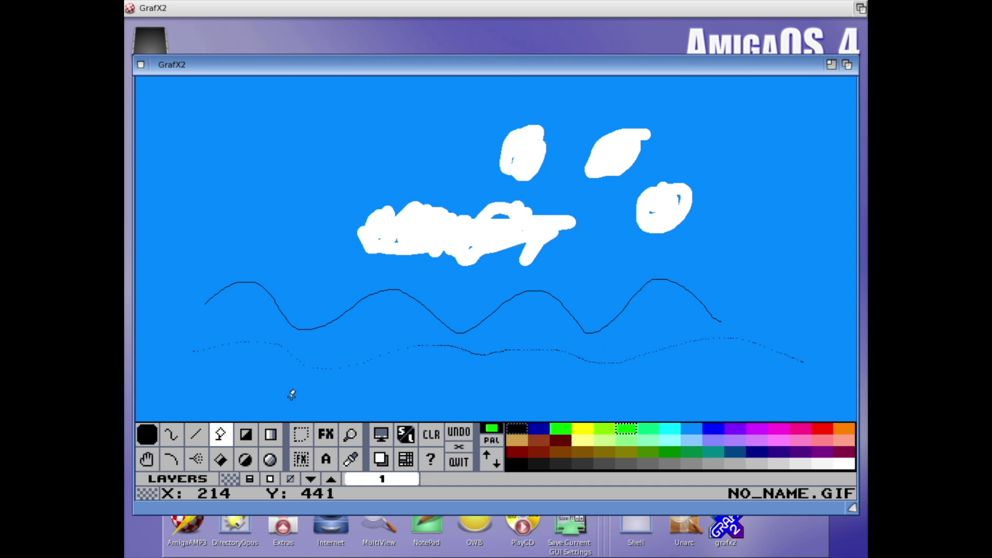
click(536, 128)
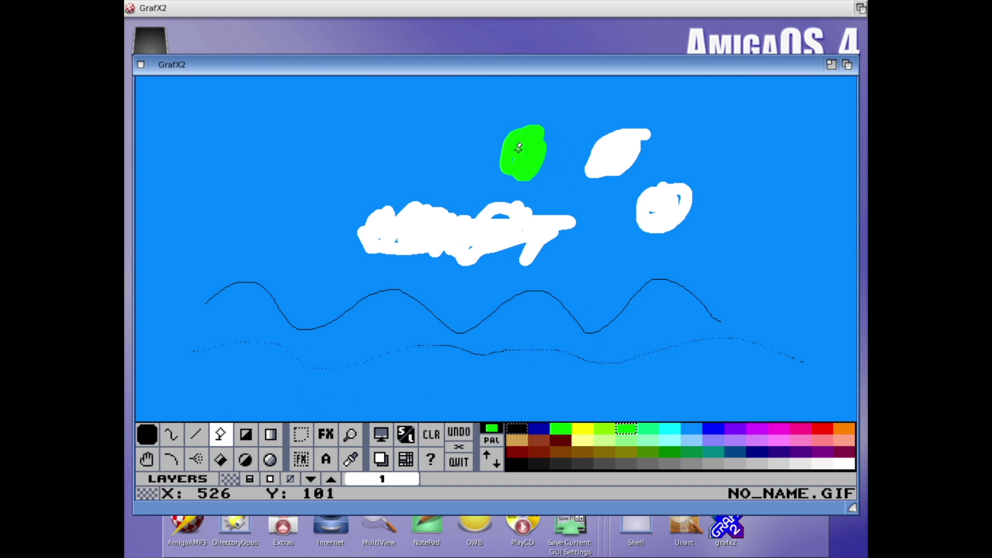
key(u)
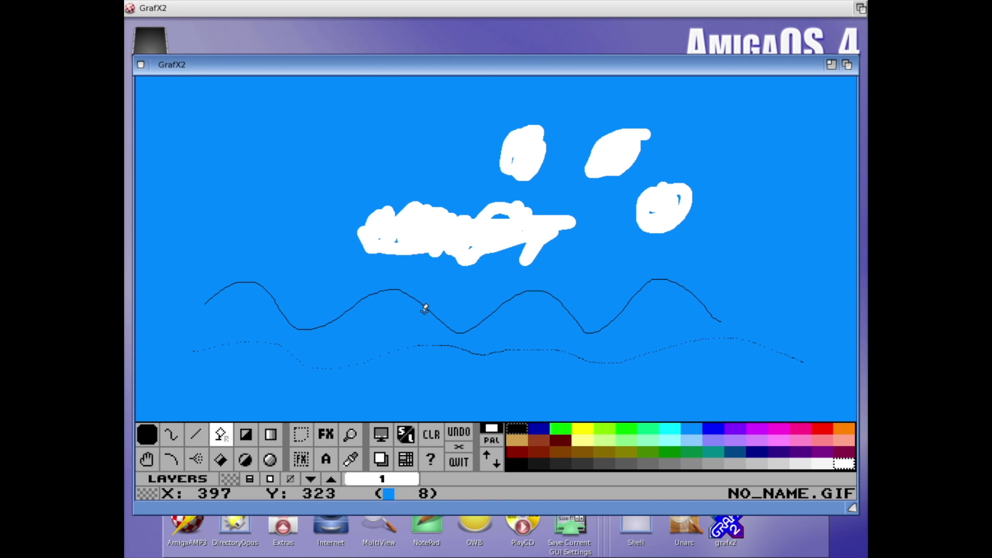
- Replace the white cloud and blobs with blue, shift them to purple, and pick the single-pixel brush
click(713, 429)
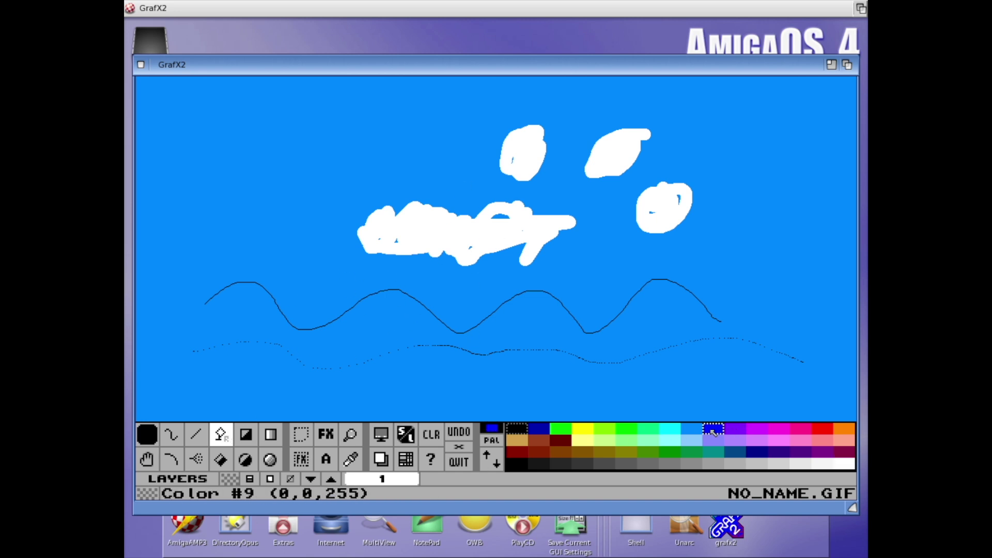
click(521, 144)
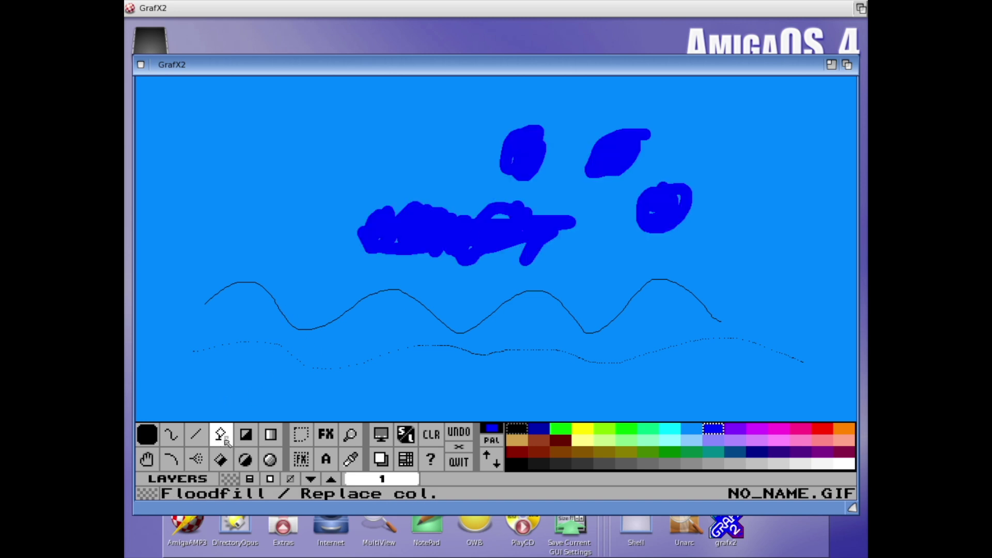
key(])
key(])
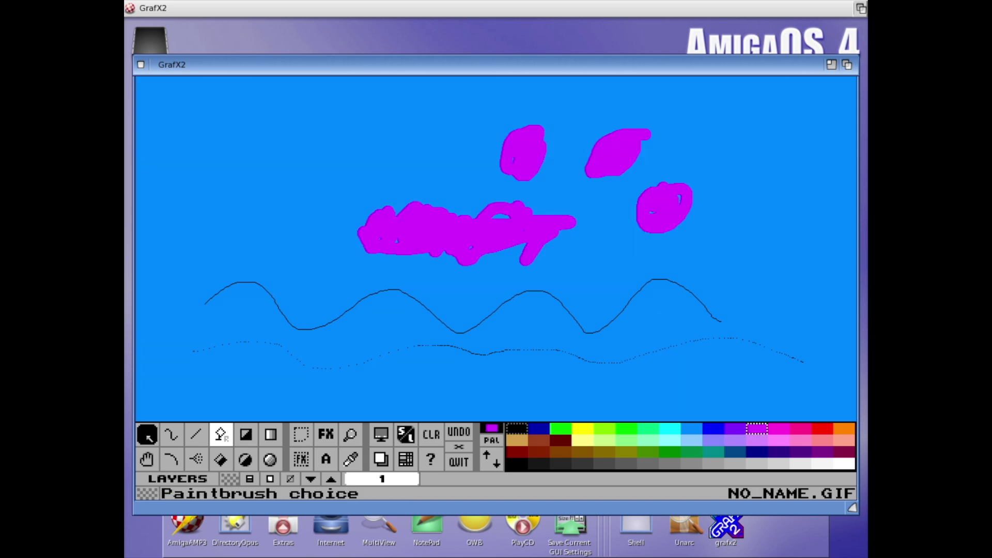
click(148, 437)
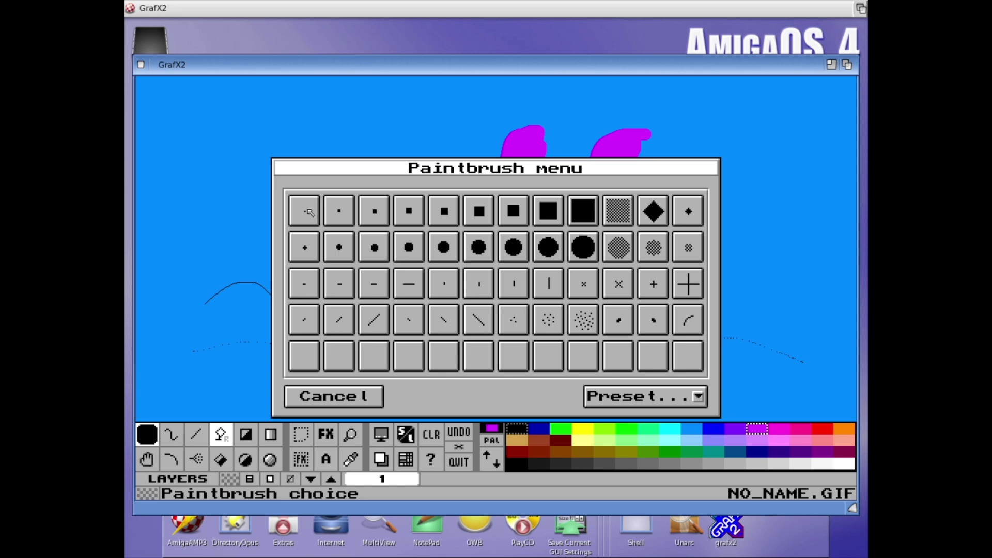
click(308, 212)
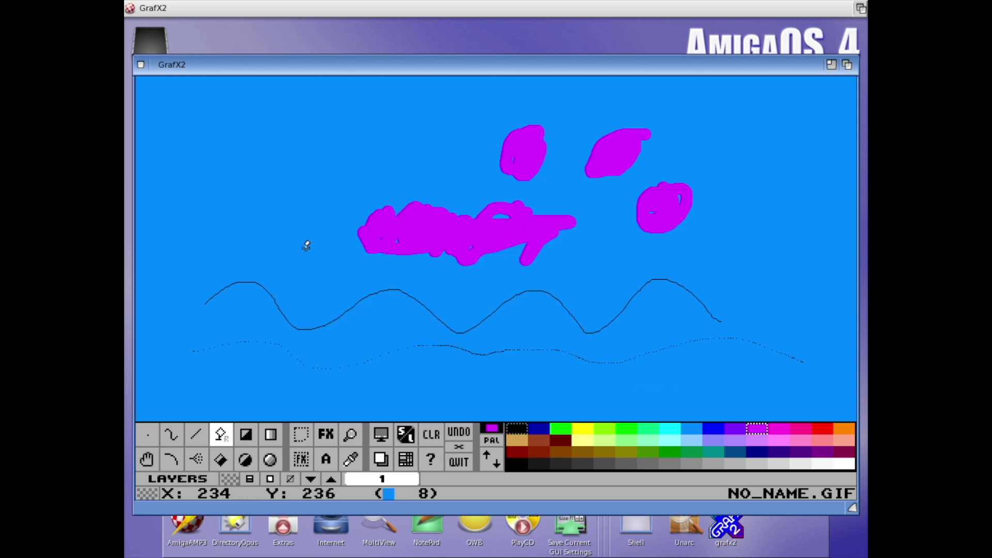
- Draw a thin magenta curl at left and a thick magenta '6' loop above it
click(171, 434)
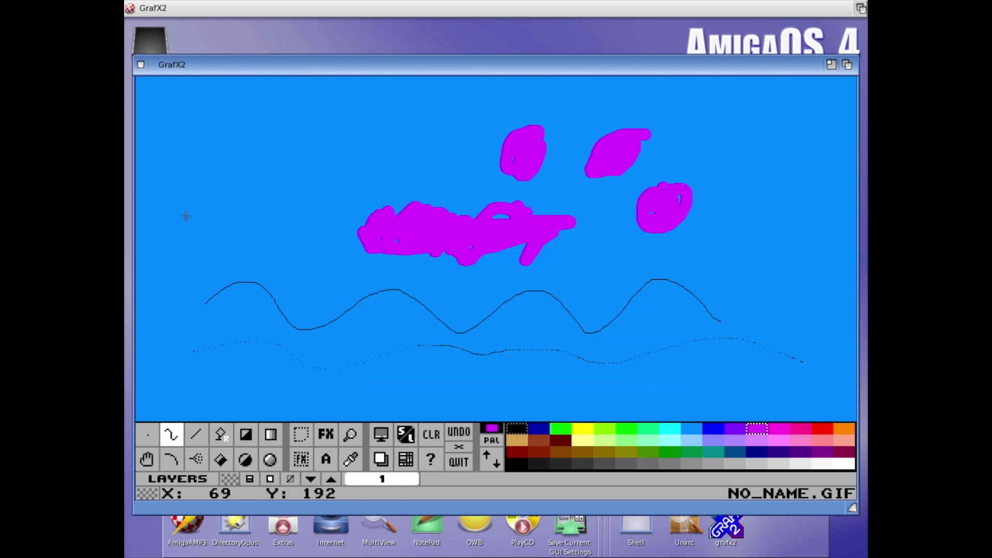
mouse_move(184, 213)
mouse_down()
mouse_move(248, 206)
mouse_move(238, 190)
mouse_move(227, 205)
mouse_move(243, 232)
mouse_move(268, 233)
mouse_move(276, 217)
mouse_move(255, 216)
mouse_move(253, 231)
mouse_move(288, 244)
mouse_move(293, 225)
mouse_move(291, 253)
mouse_move(311, 248)
mouse_move(301, 246)
mouse_move(299, 264)
mouse_move(321, 275)
mouse_up()
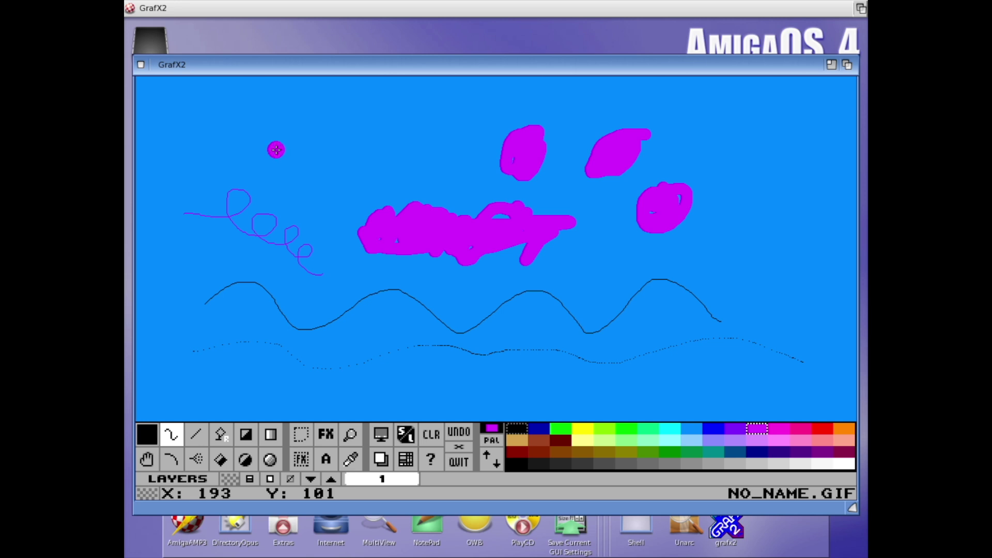
key(minus)
key(minus)
key(minus)
key(minus)
key(minus)
key(minus)
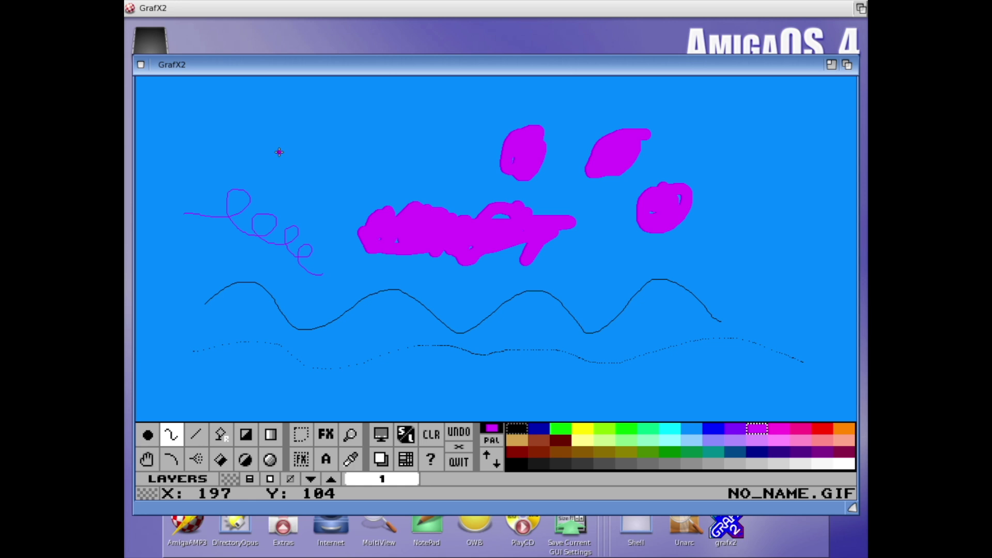
drag(279, 152, 302, 137)
- Flood-fill the blue background and the inside of the loop with black
click(515, 428)
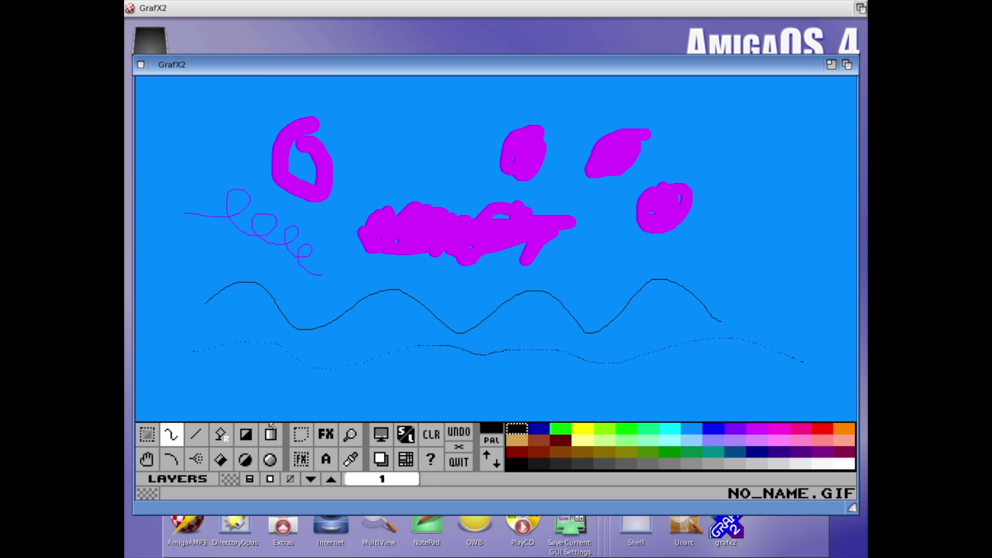
click(221, 435)
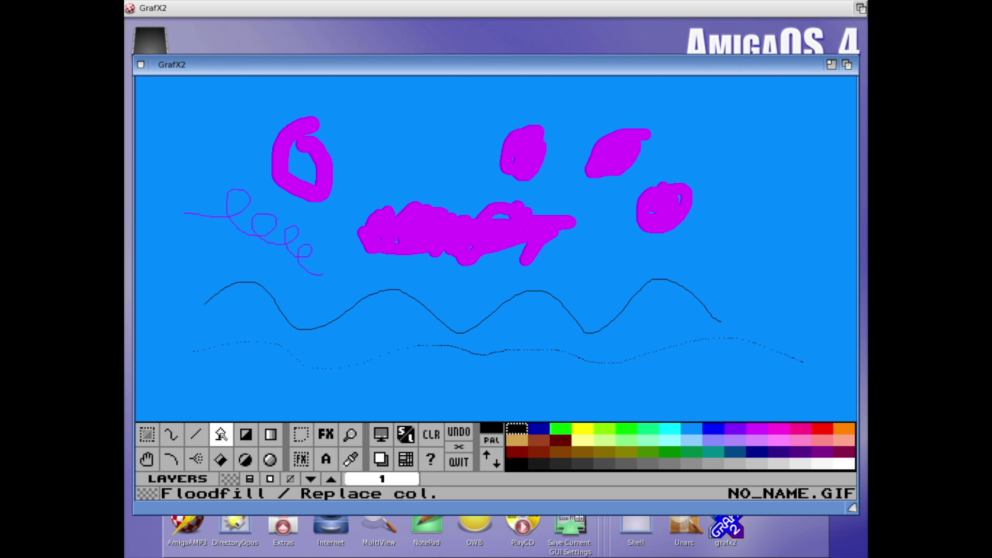
click(380, 160)
click(296, 155)
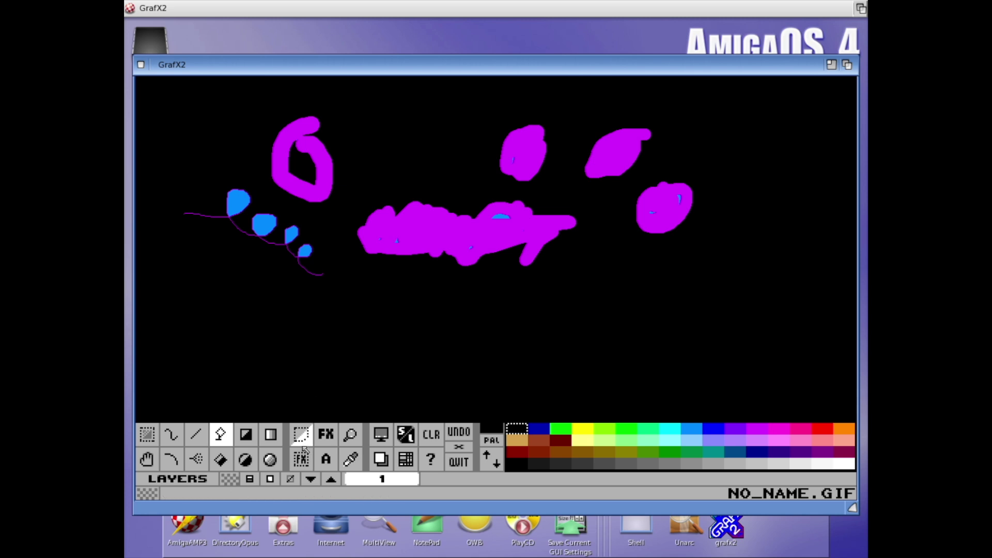
- Grab the magenta '6' as a brush and stamp a copy beside it
click(297, 429)
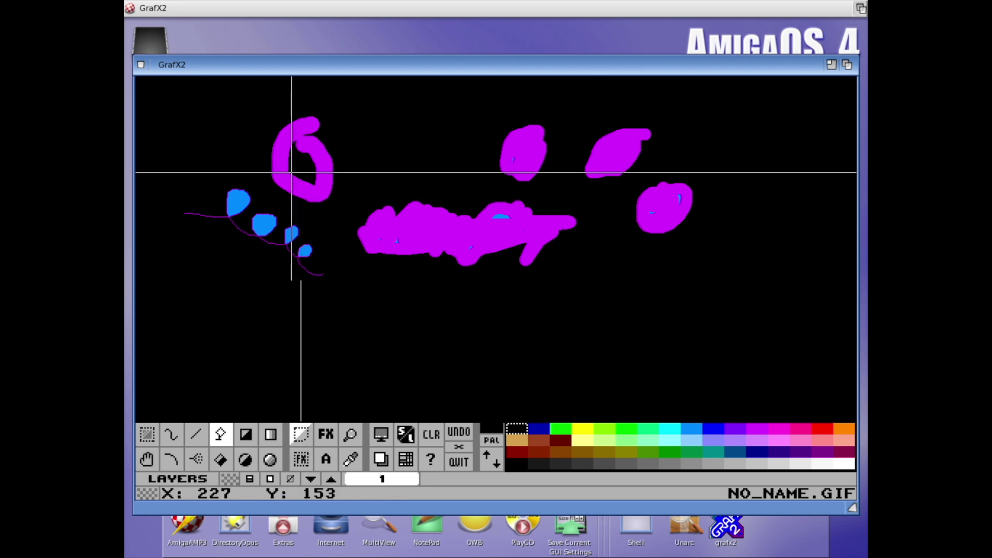
click(262, 111)
drag(262, 111, 347, 211)
click(300, 161)
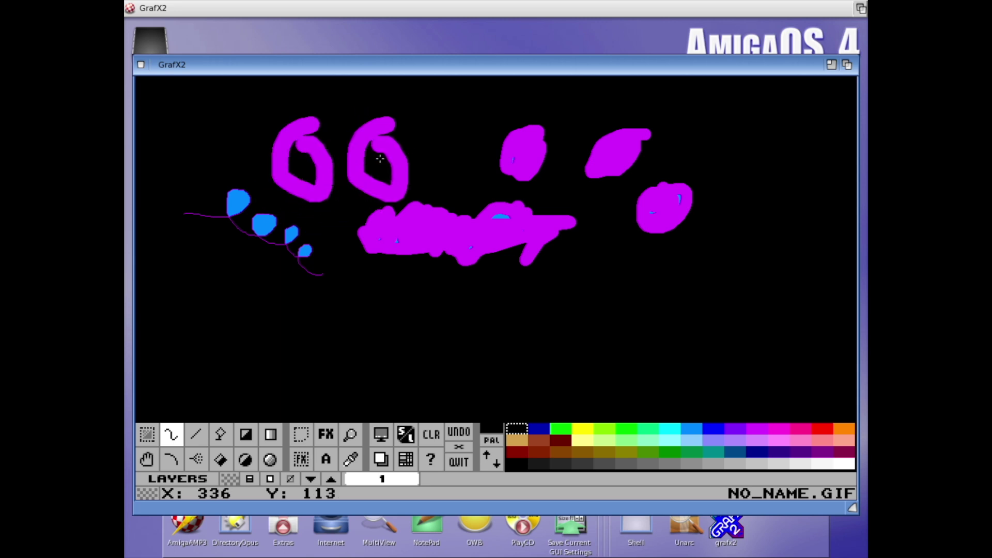
click(373, 161)
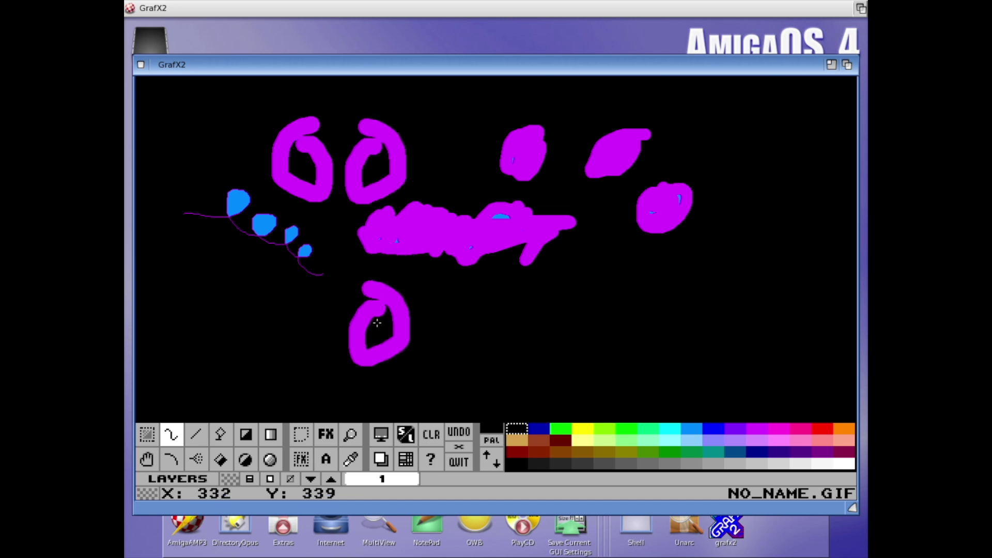
- Flip the brush with Y and stamp two copies below the scribble
key(y)
key(y)
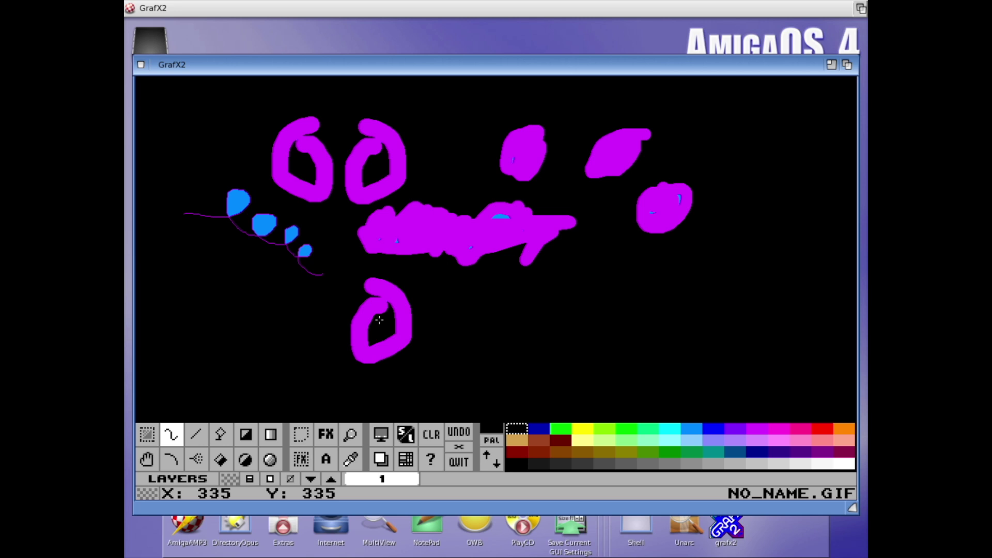
key(y)
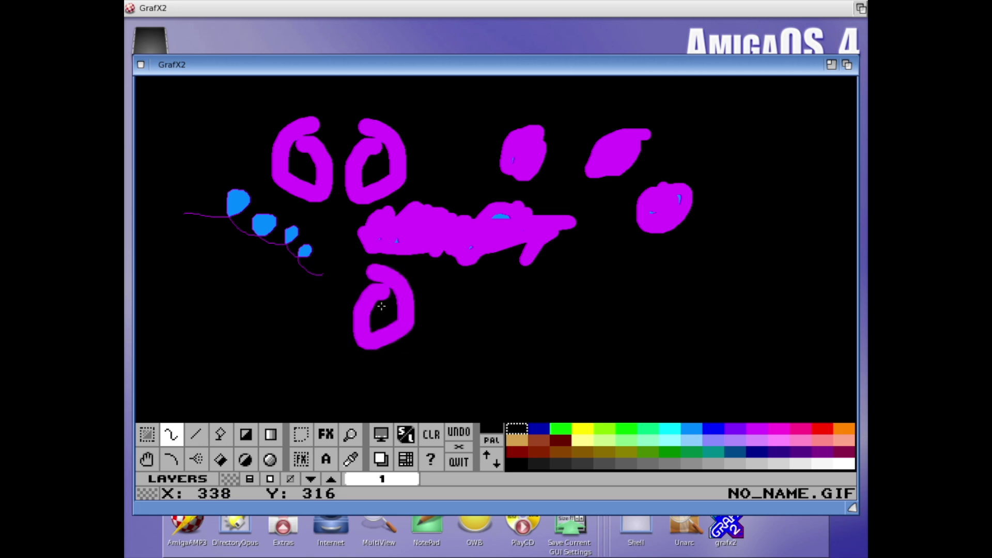
click(380, 306)
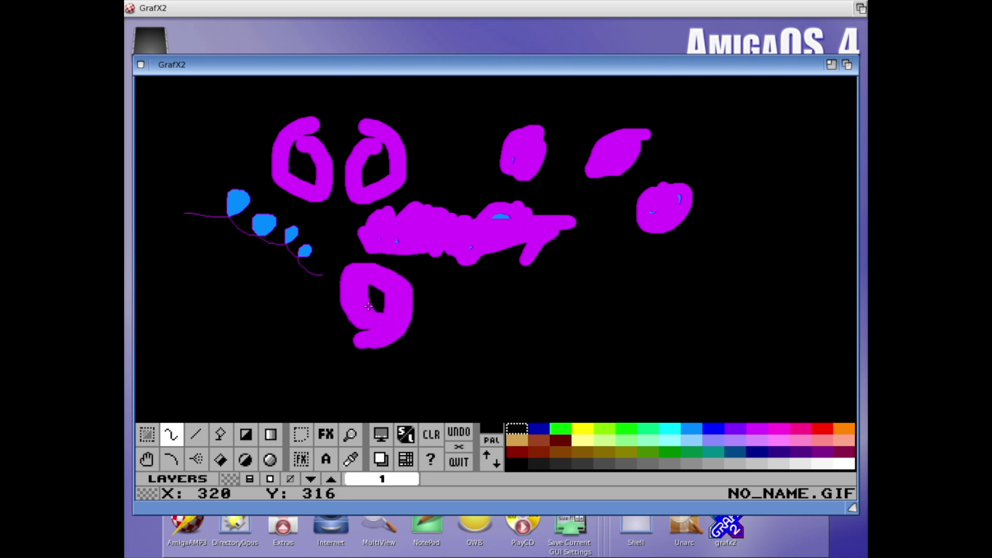
click(297, 309)
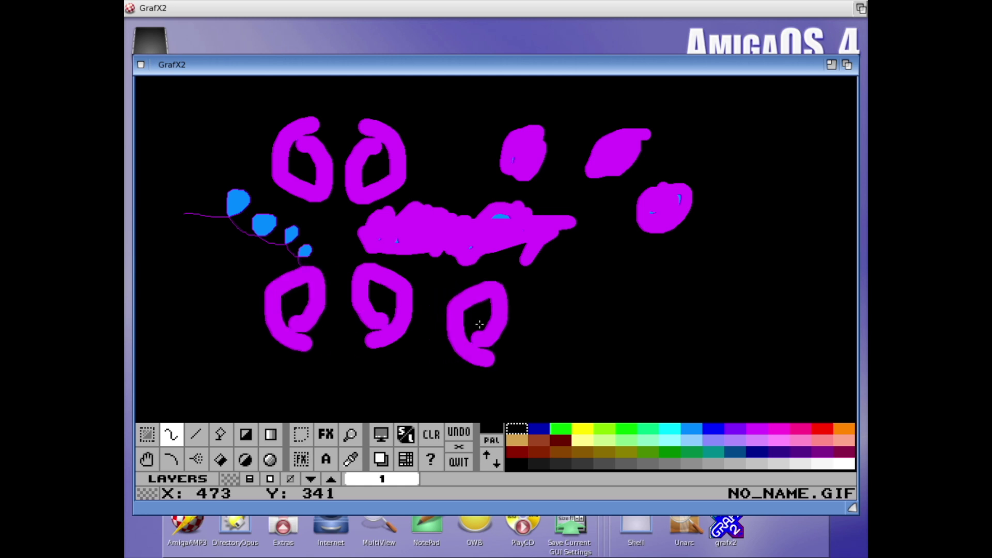
- Rotate the brush to 325°, stamp it below, and open the FX drawing effects
key(w)
mouse_move(509, 326)
mouse_down()
mouse_move(535, 325)
mouse_move(538, 346)
mouse_move(681, 325)
mouse_move(701, 270)
mouse_move(692, 255)
mouse_move(667, 385)
mouse_up()
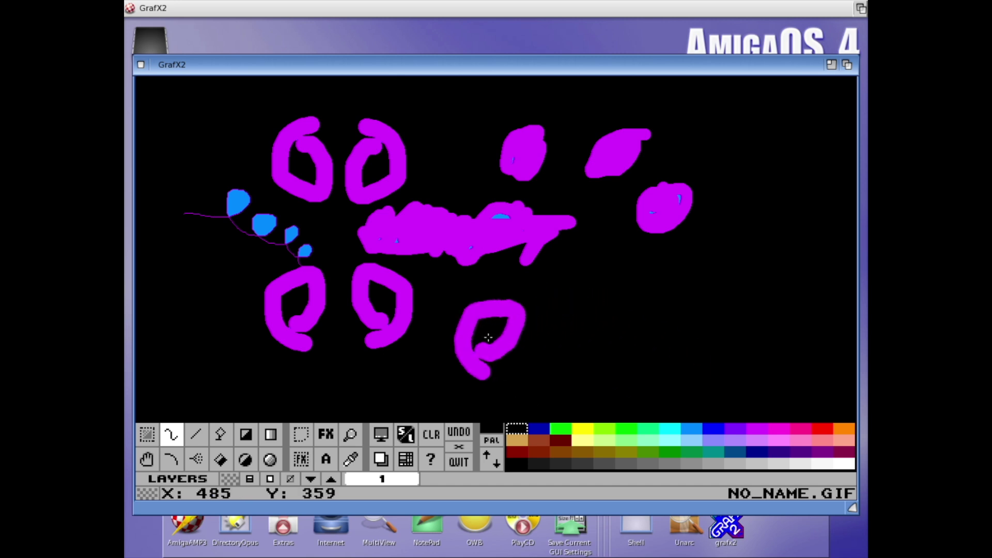
click(469, 316)
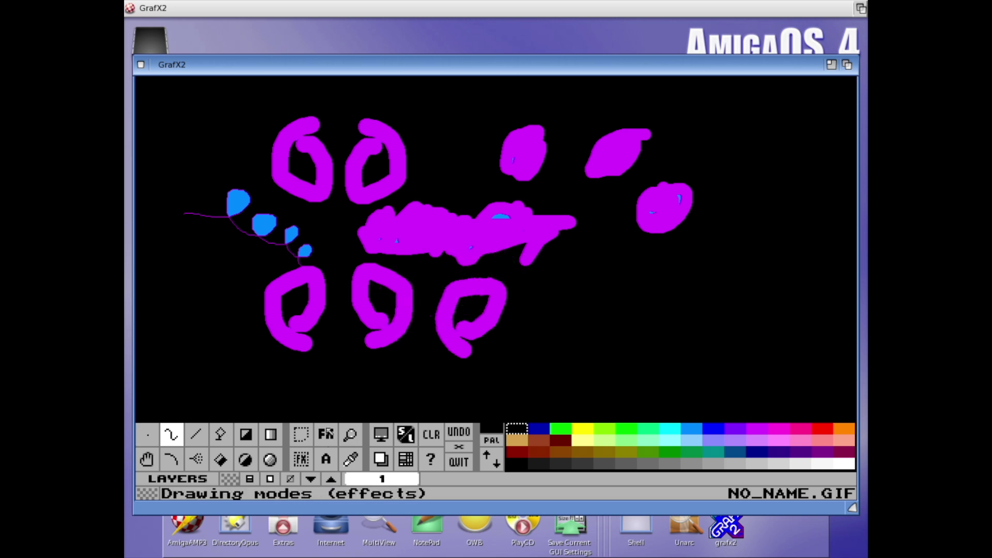
click(326, 434)
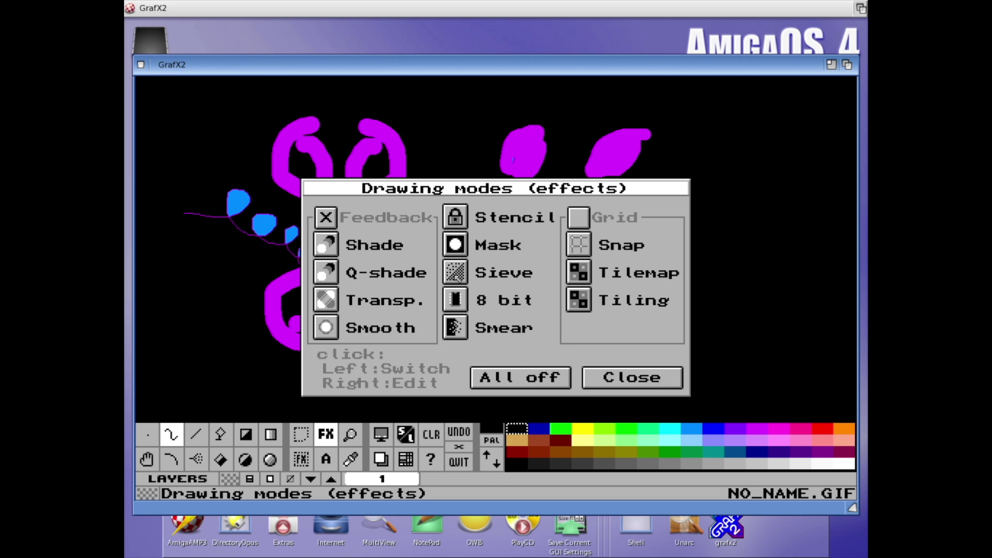
- Enable the Sieve effect, then magnify the area around the central magenta scribble
click(456, 272)
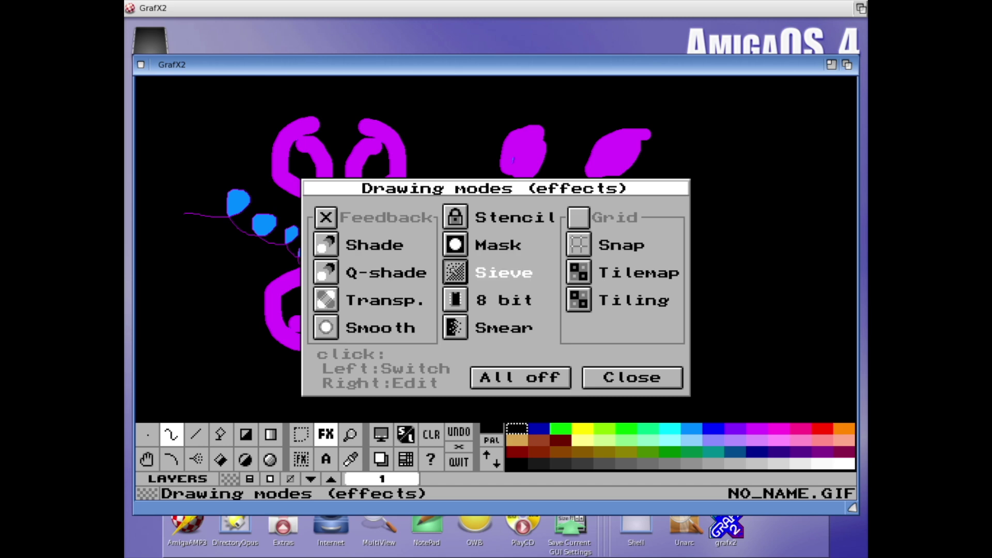
click(608, 378)
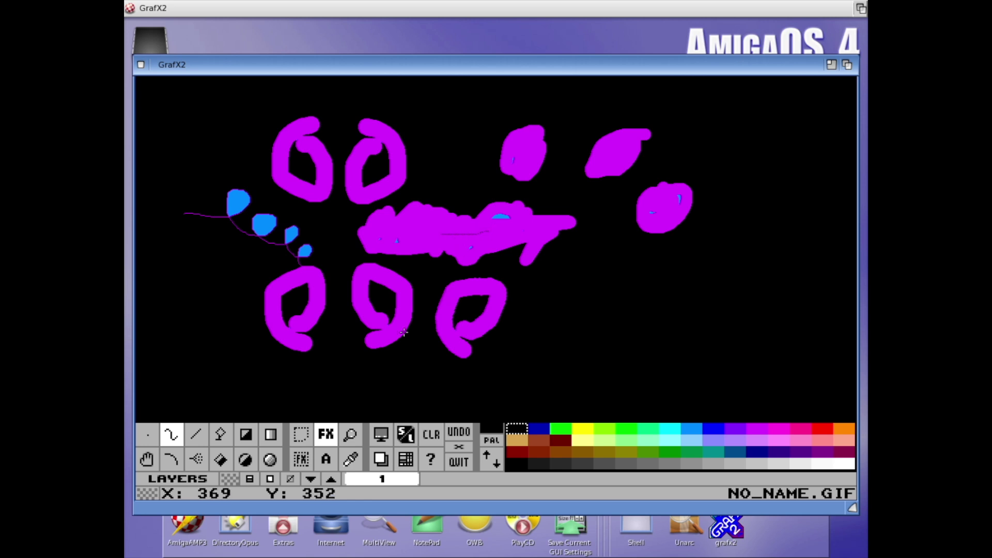
click(352, 437)
click(483, 249)
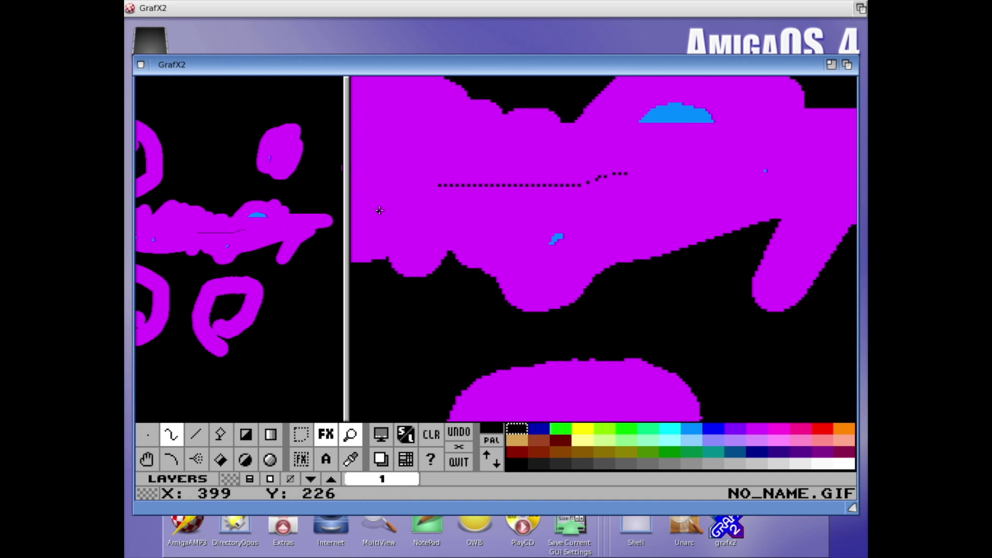
- Paint a checkered Sieve stroke across the scribble, then turn all drawing effects off
mouse_move(451, 208)
mouse_down()
mouse_move(498, 202)
mouse_move(489, 202)
mouse_move(518, 182)
mouse_move(541, 200)
mouse_move(500, 208)
mouse_up()
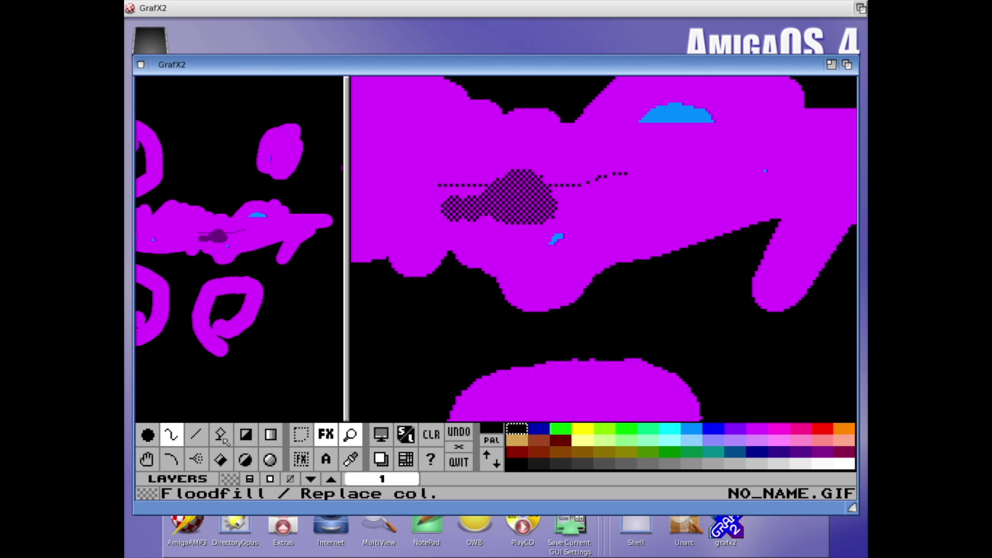
click(334, 437)
click(559, 379)
click(615, 378)
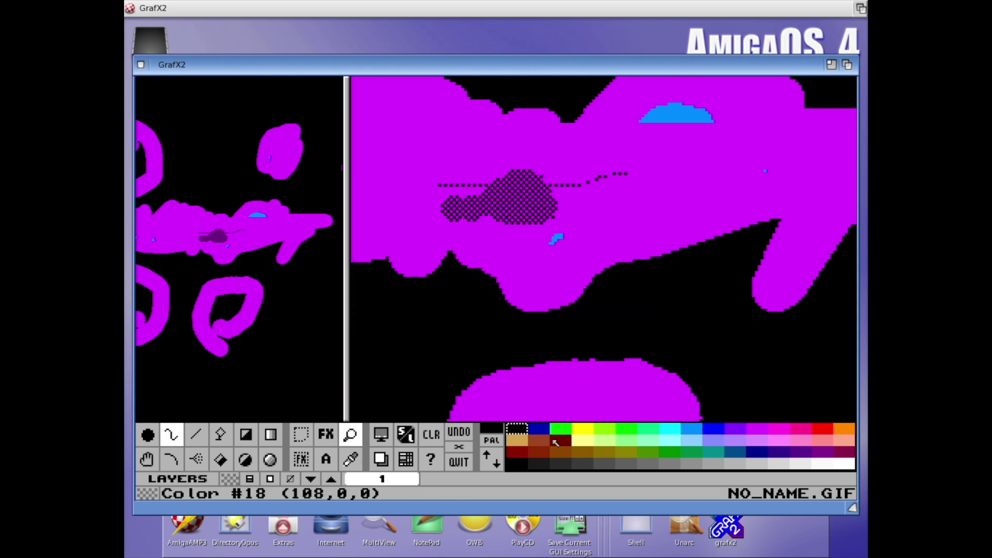
- Paint a mid-grey blob over the checkered patch and darker grey down its right side
click(670, 464)
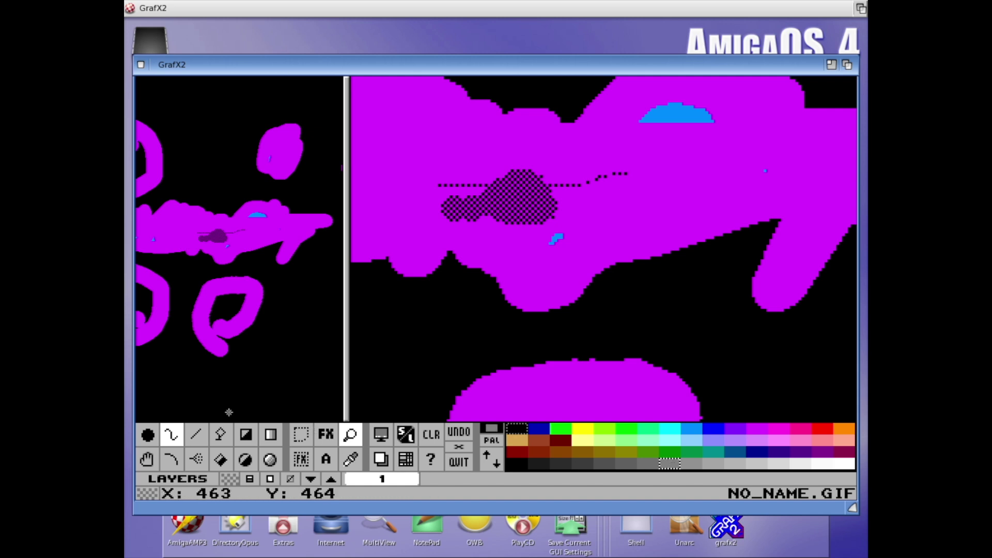
mouse_move(514, 209)
mouse_down()
mouse_move(488, 306)
mouse_move(516, 216)
mouse_move(480, 278)
mouse_move(496, 211)
mouse_move(476, 278)
mouse_move(467, 222)
mouse_move(452, 259)
mouse_move(468, 293)
mouse_up()
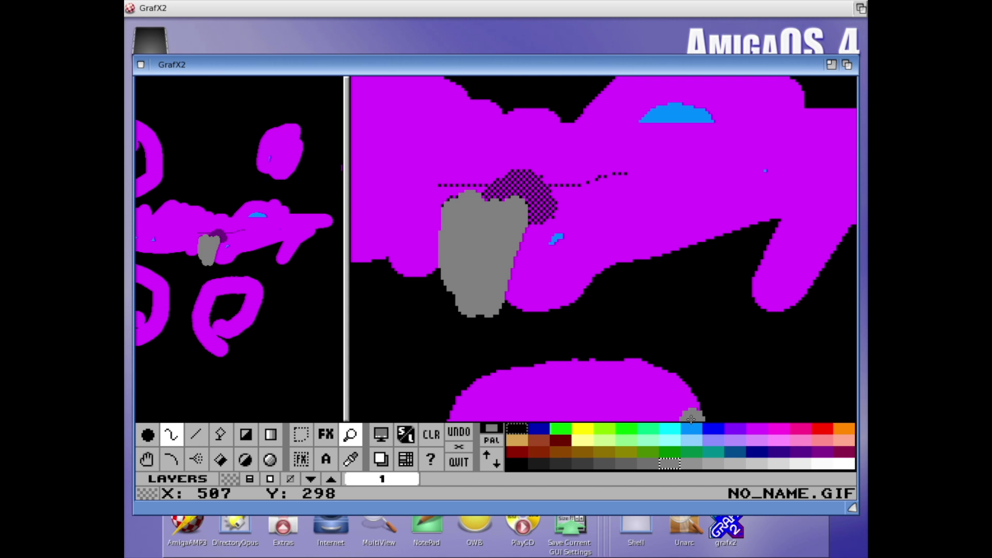
click(643, 464)
mouse_move(535, 212)
mouse_down()
mouse_move(514, 303)
mouse_move(526, 254)
mouse_move(535, 257)
mouse_move(521, 306)
mouse_move(547, 249)
mouse_move(541, 305)
mouse_up()
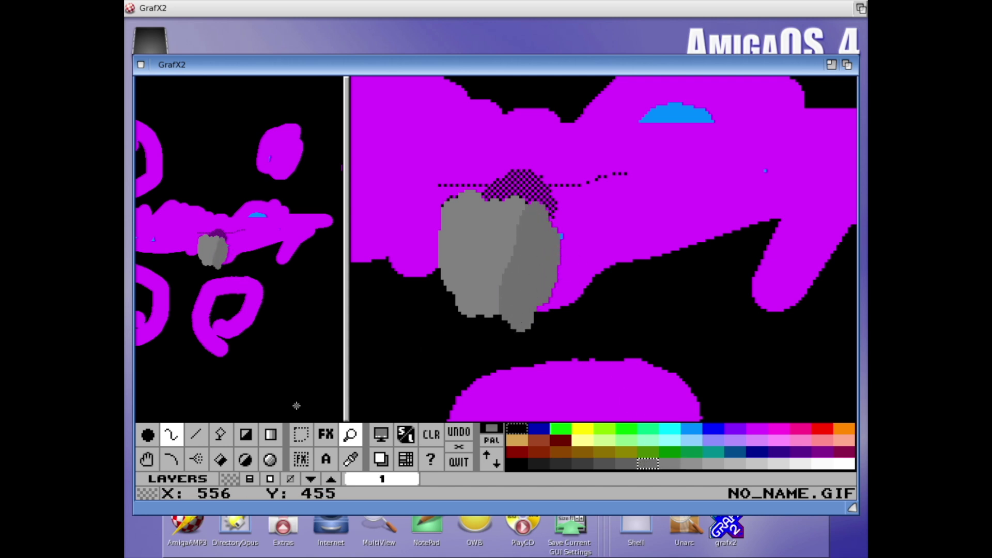
click(326, 435)
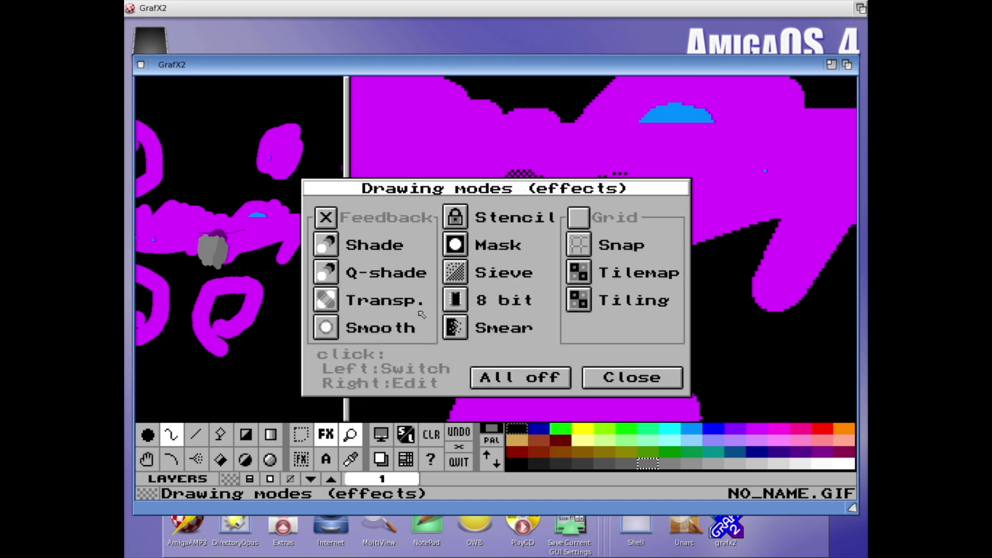
- Re-enable Sieve, dither a stripe down the grey blob's seam, then leave the magnified view
click(455, 272)
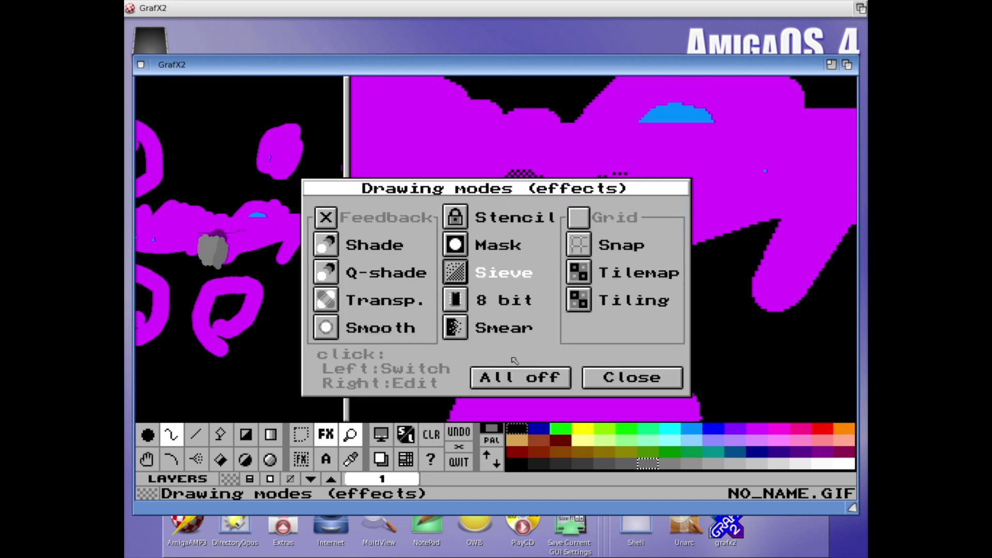
click(618, 379)
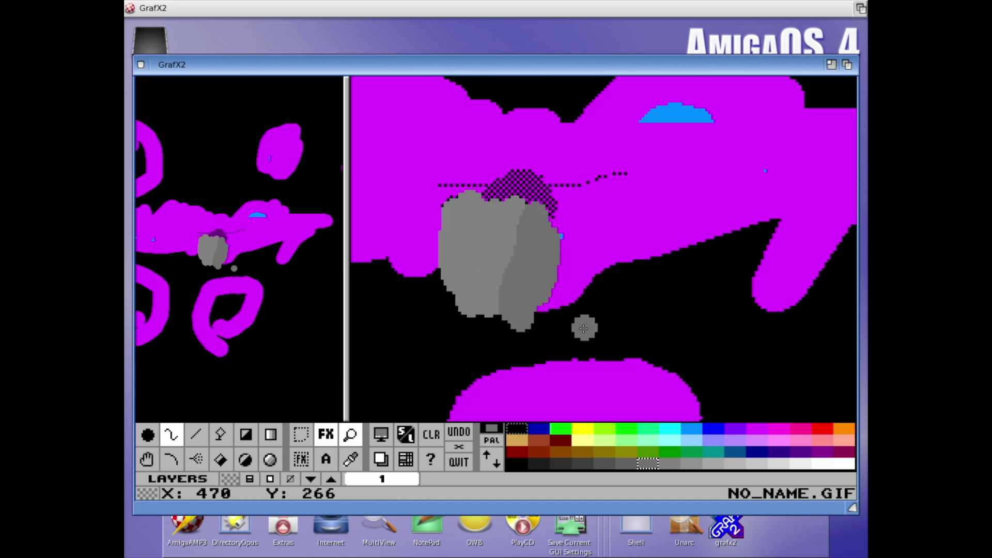
drag(509, 250, 498, 307)
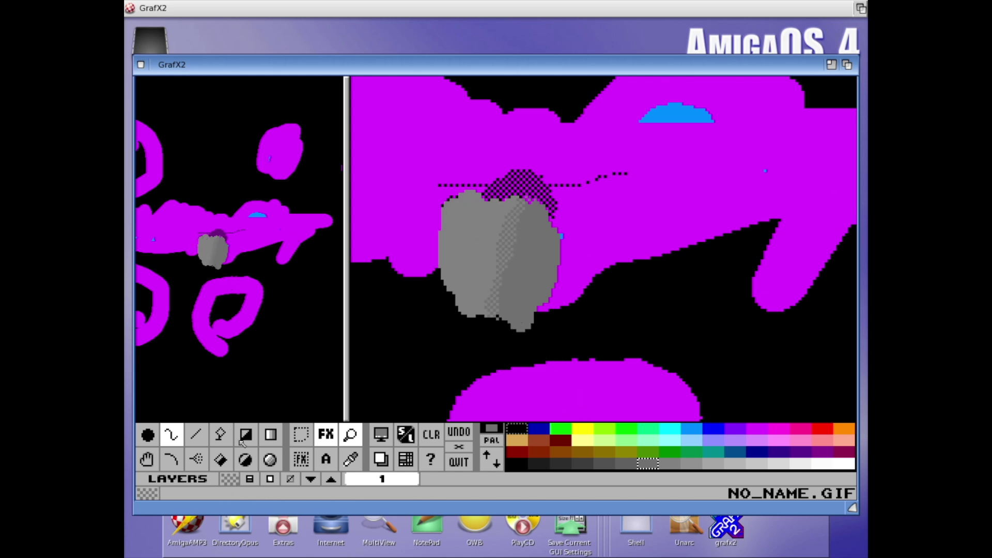
click(352, 433)
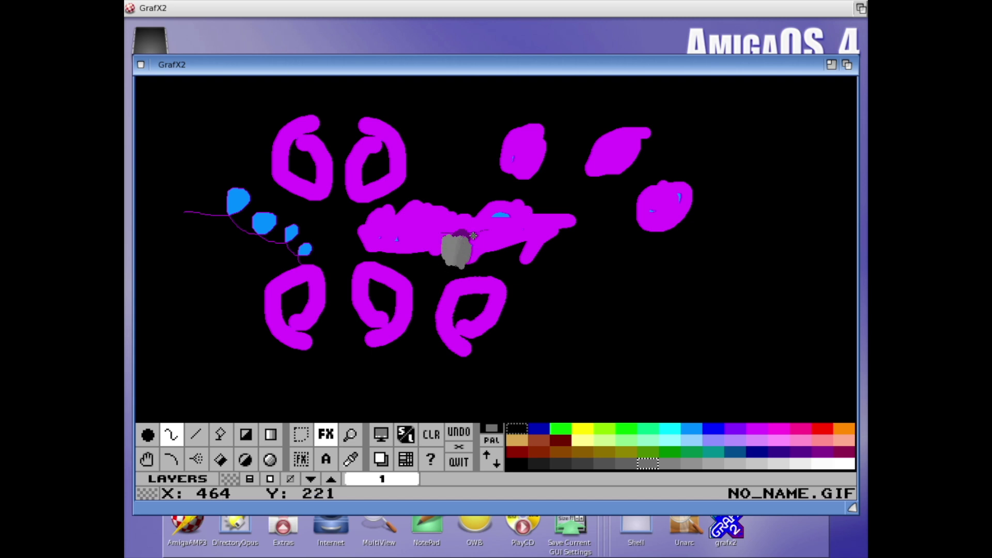
- Draw a faint grey ring around the centre, then airbrush 1-pixel dark-blue speckles over the middle
click(443, 247)
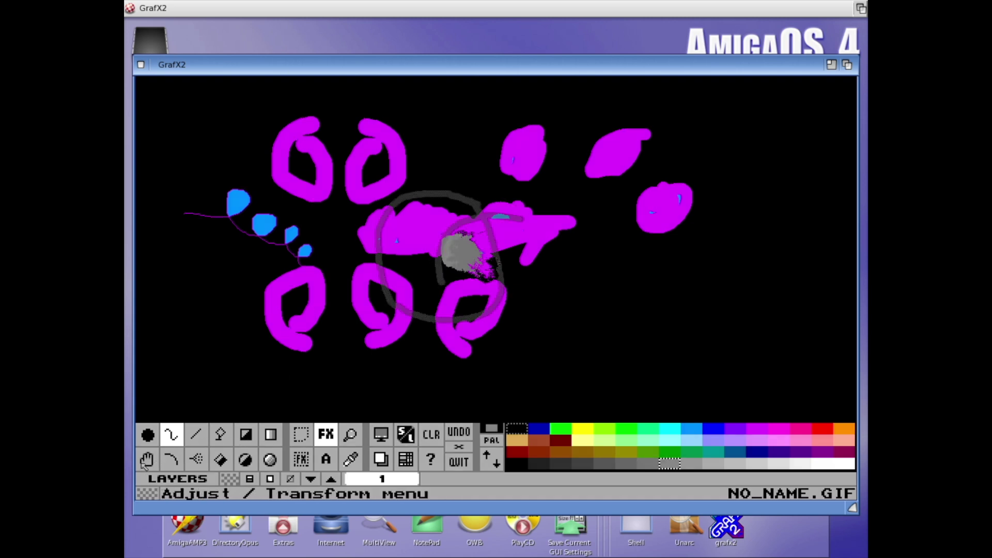
click(195, 459)
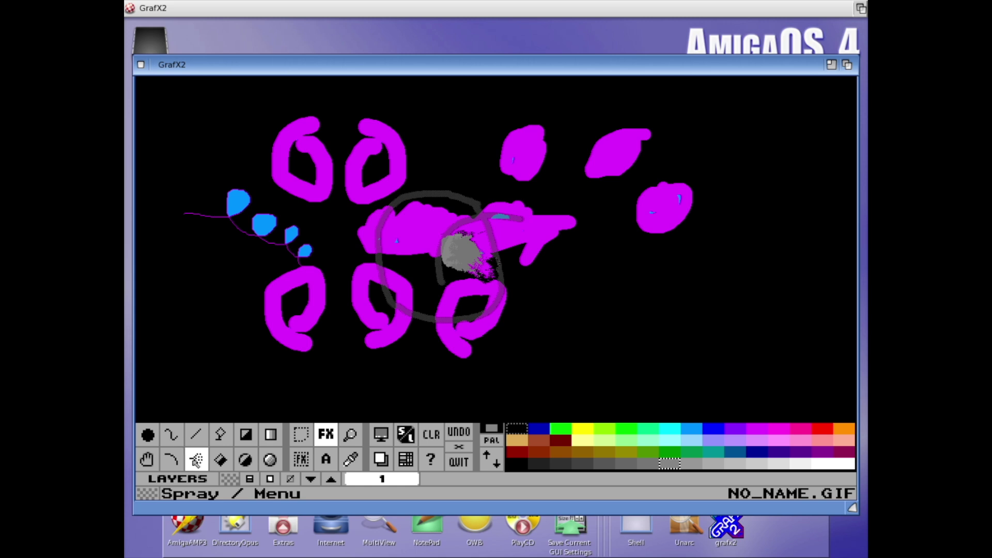
key(shift+e)
key(period)
key(bracketright)
mouse_move(452, 267)
mouse_down()
mouse_move(447, 212)
mouse_move(492, 297)
mouse_up()
mouse_move(471, 261)
mouse_down()
mouse_move(421, 226)
mouse_move(405, 227)
mouse_move(408, 243)
mouse_move(415, 226)
mouse_move(409, 246)
mouse_up()
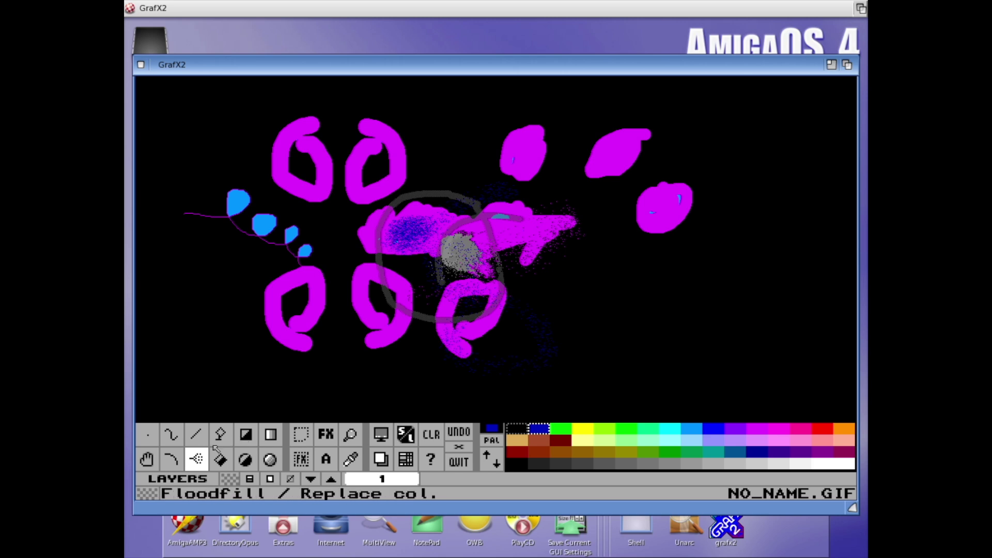
click(220, 459)
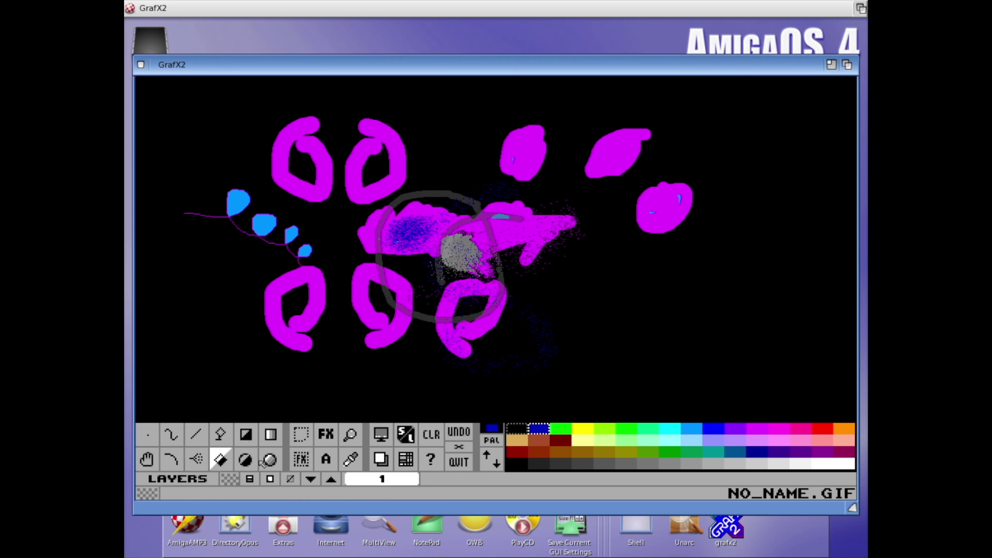
- Draw a four-cornered dark-blue polygon outline right of the centre shapes
click(547, 258)
click(552, 370)
click(680, 360)
click(669, 267)
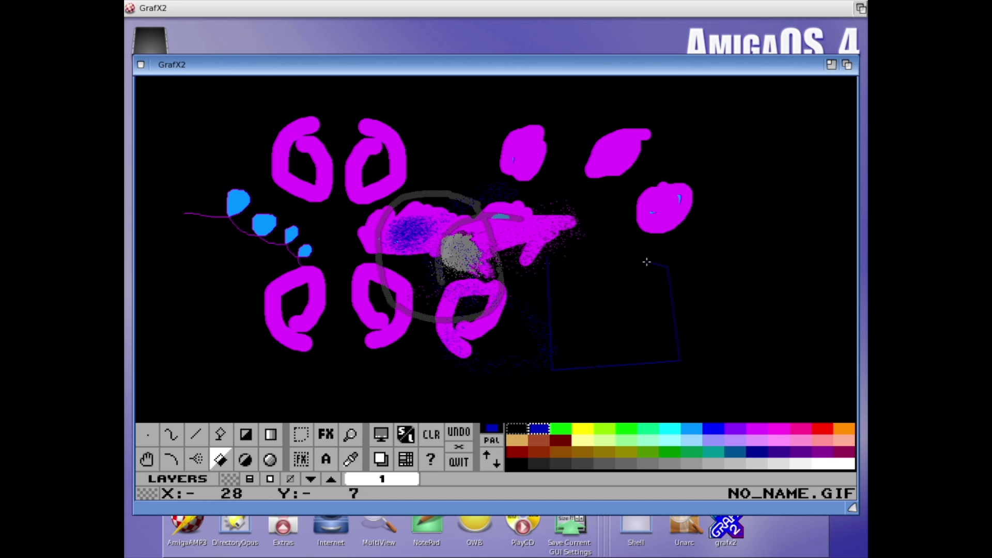
click(542, 257)
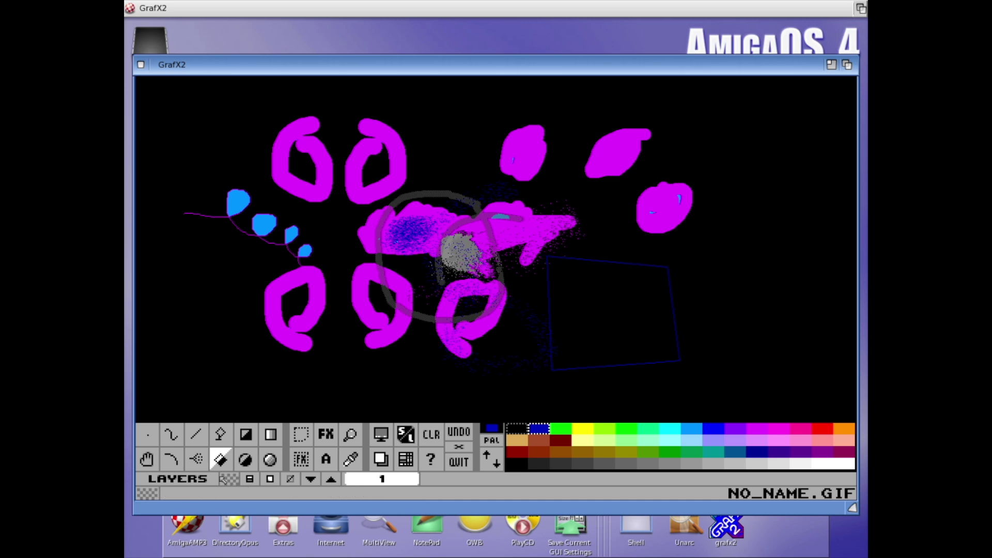
- Draw a solid blue filled quadrilateral inside the polygon outline
drag(560, 265, 559, 366)
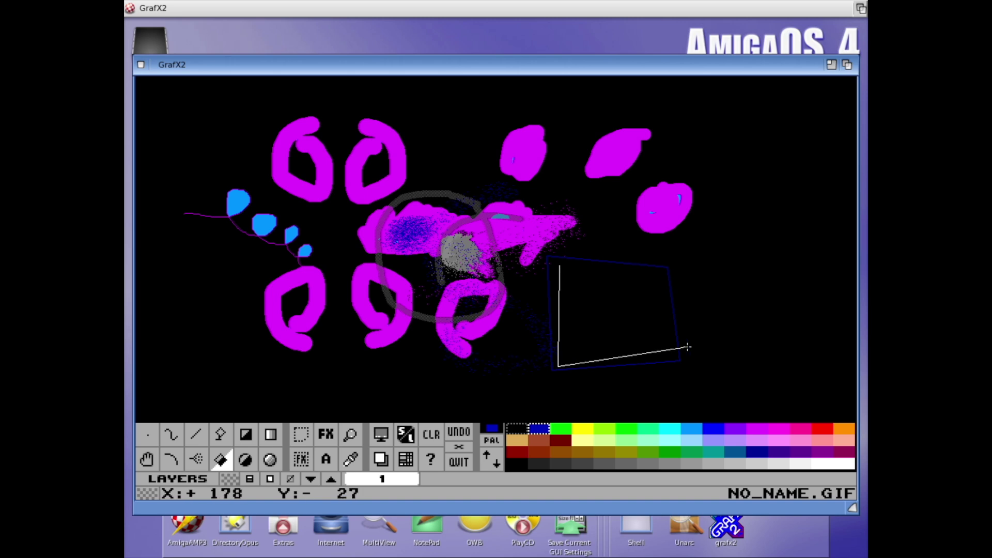
click(657, 344)
click(658, 277)
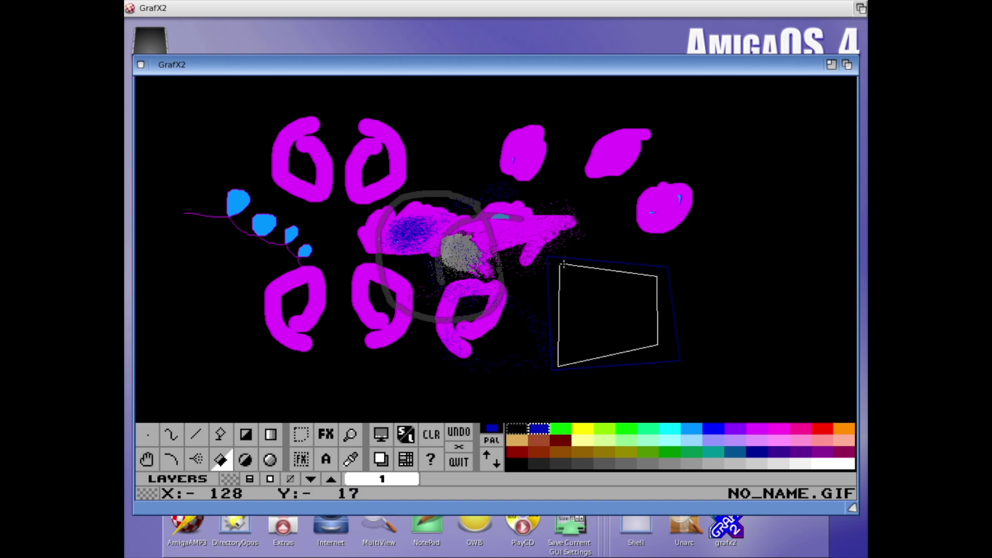
click(558, 271)
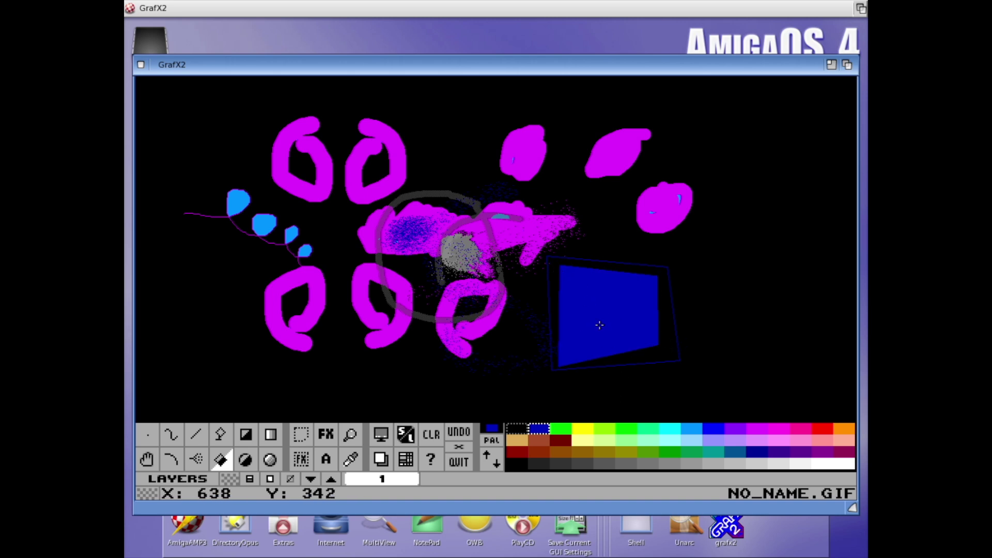
click(248, 432)
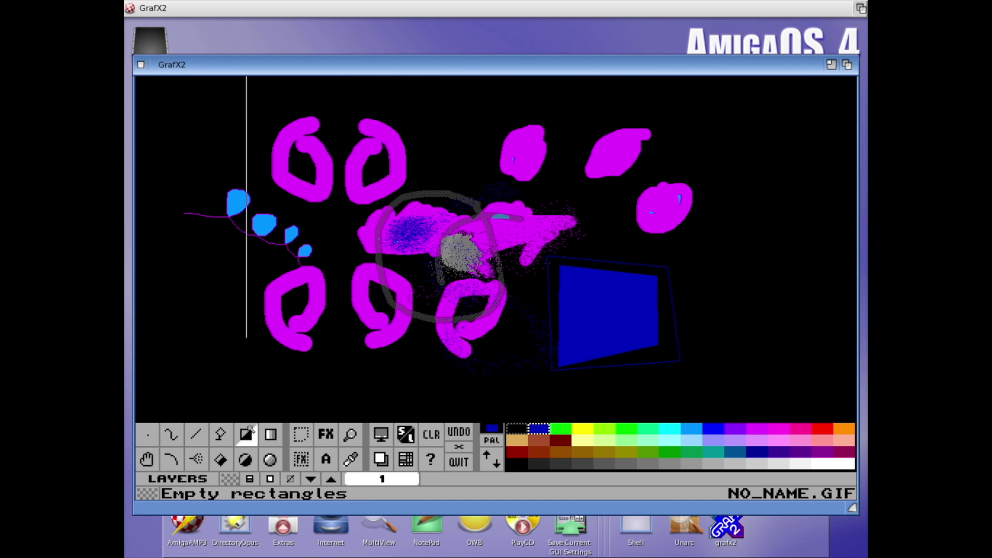
- Draw a solid blue rectangle at left, an outline rectangle below centre, and a gradient rectangle
drag(222, 264, 291, 369)
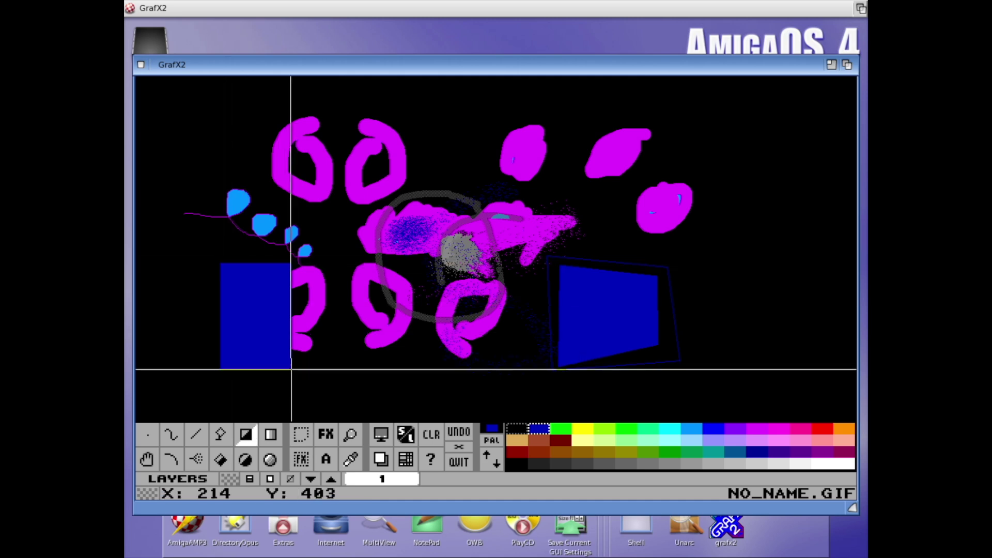
click(244, 432)
drag(332, 330, 394, 408)
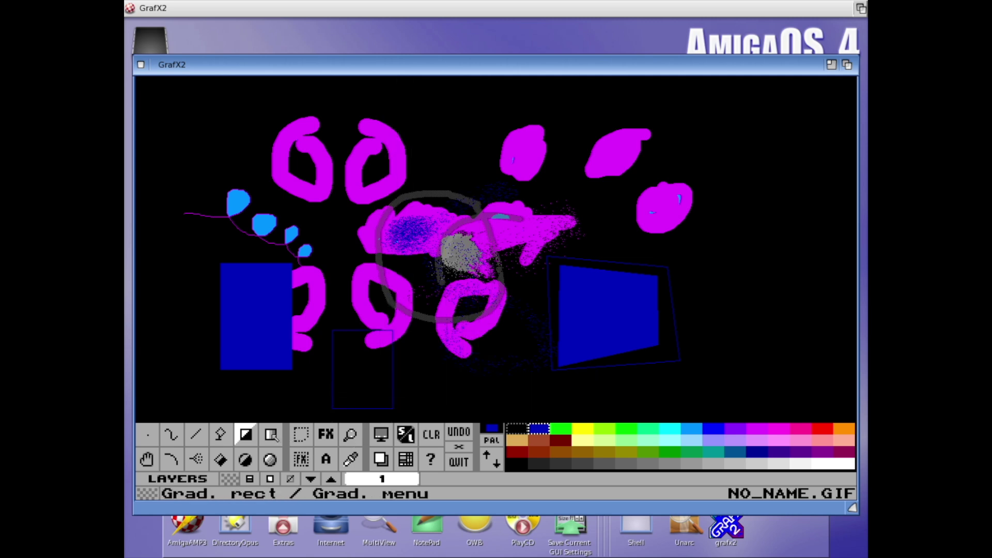
click(271, 435)
drag(366, 346, 399, 399)
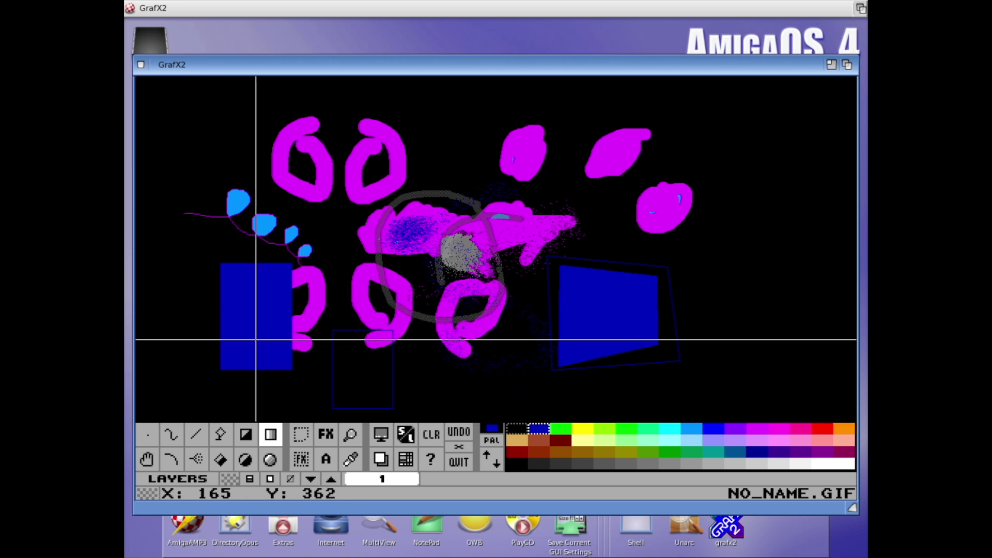
key(d)
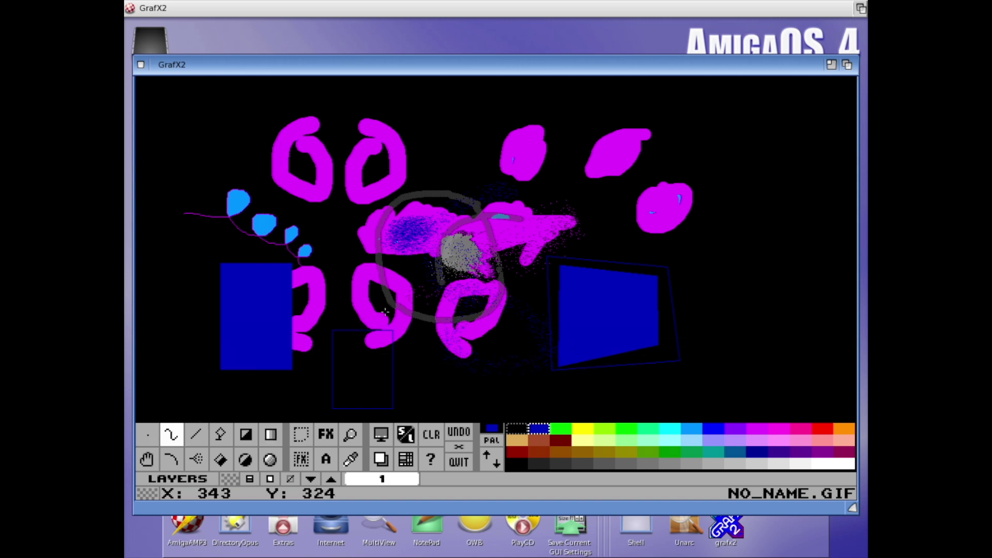
- Clear the canvas to black, scroll the palette forward and back, and open the Palette editor
click(432, 434)
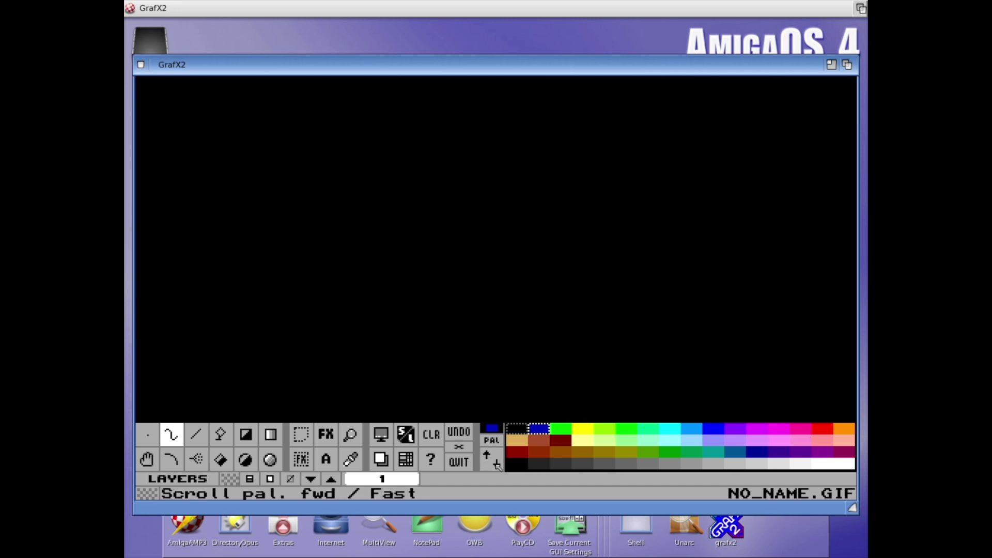
click(498, 465)
click(497, 465)
click(497, 466)
click(497, 465)
click(498, 465)
click(497, 465)
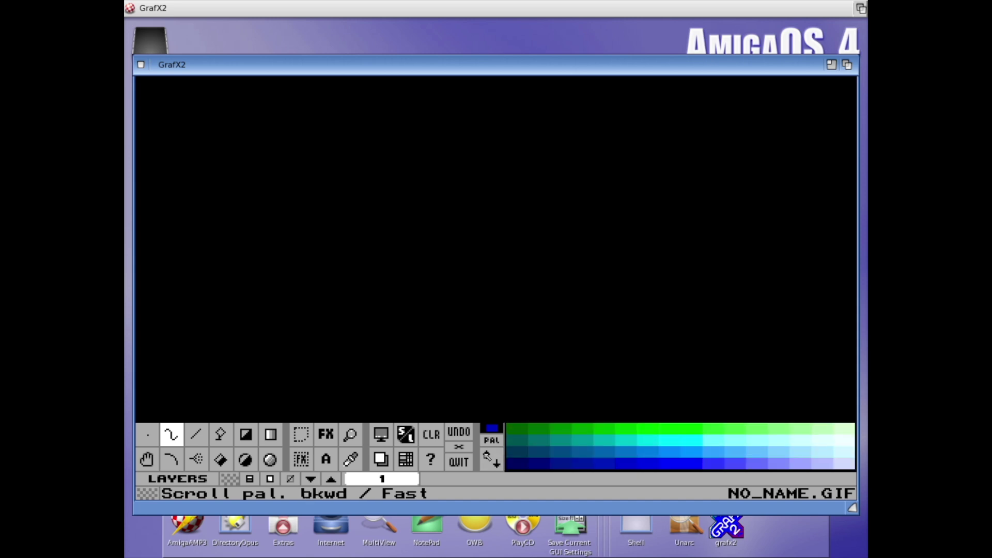
click(487, 457)
click(487, 456)
click(487, 457)
click(487, 457)
click(486, 457)
click(487, 457)
click(487, 457)
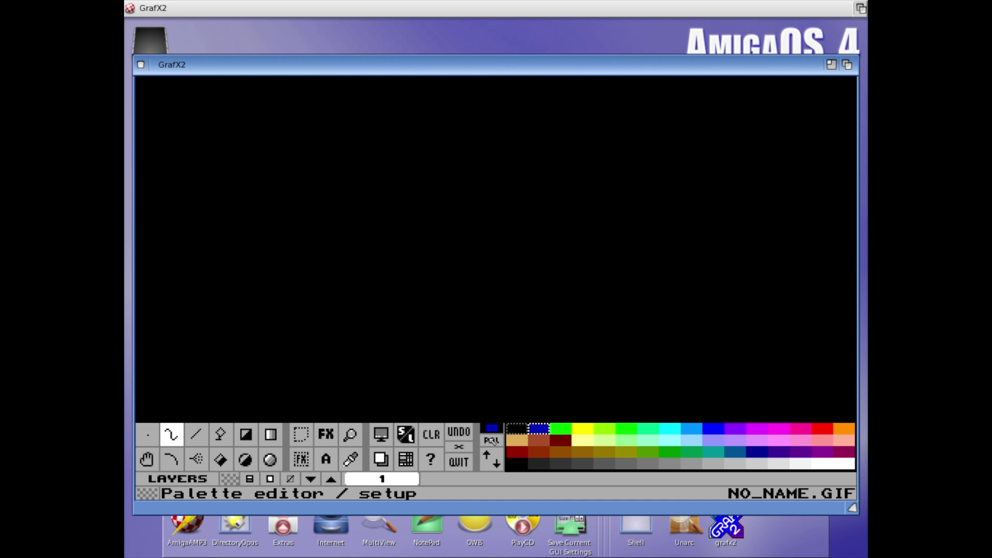
click(492, 440)
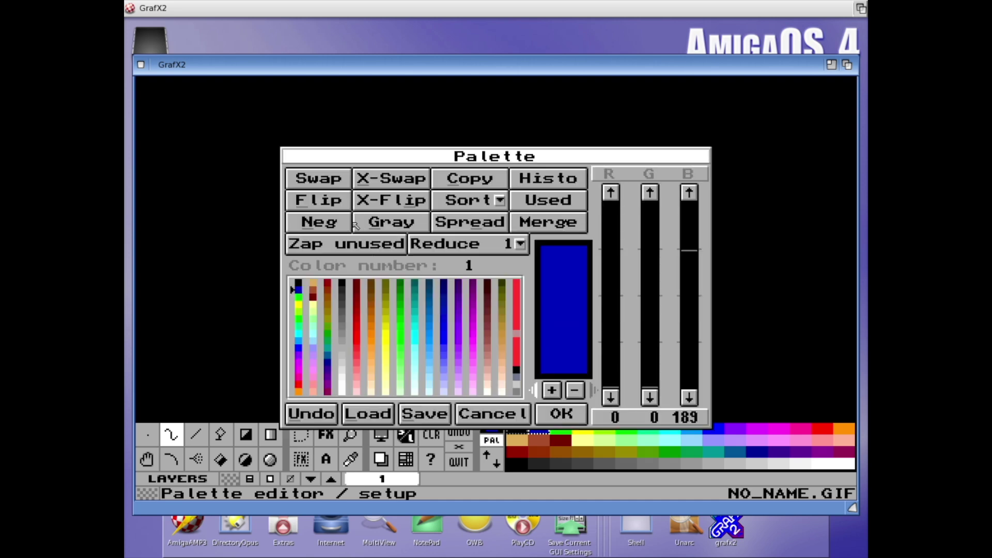
- Reduce the palette to fewer colours and apply the reduction
drag(522, 245, 485, 313)
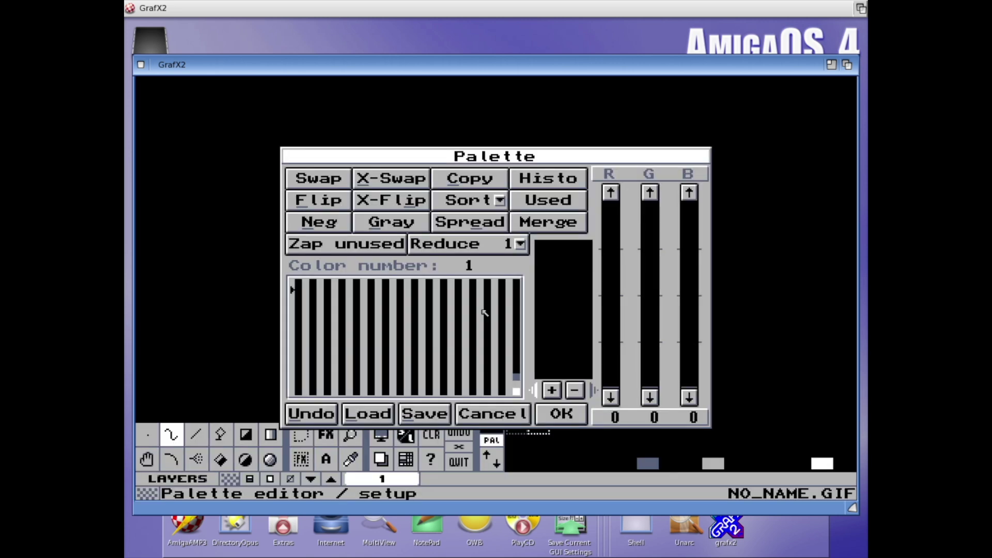
click(561, 413)
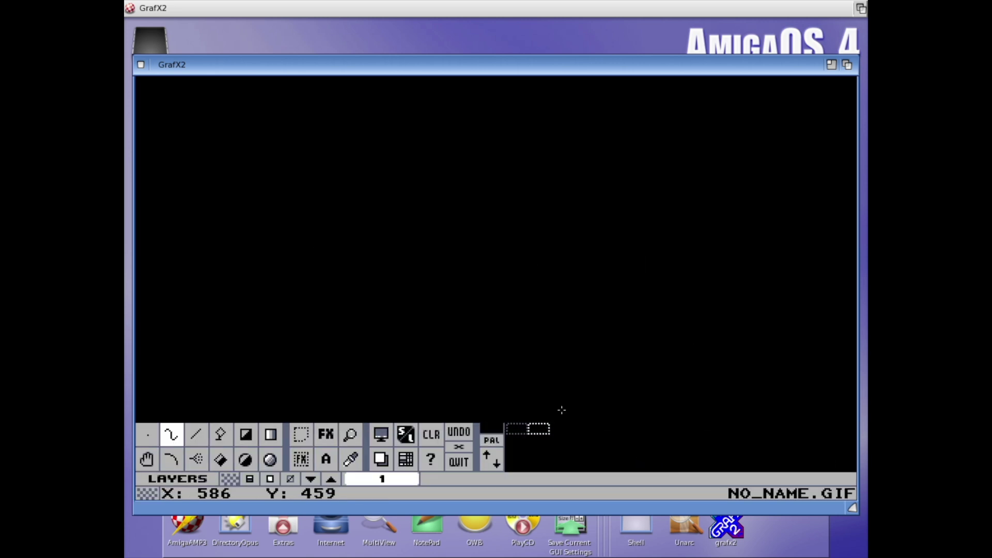
click(492, 442)
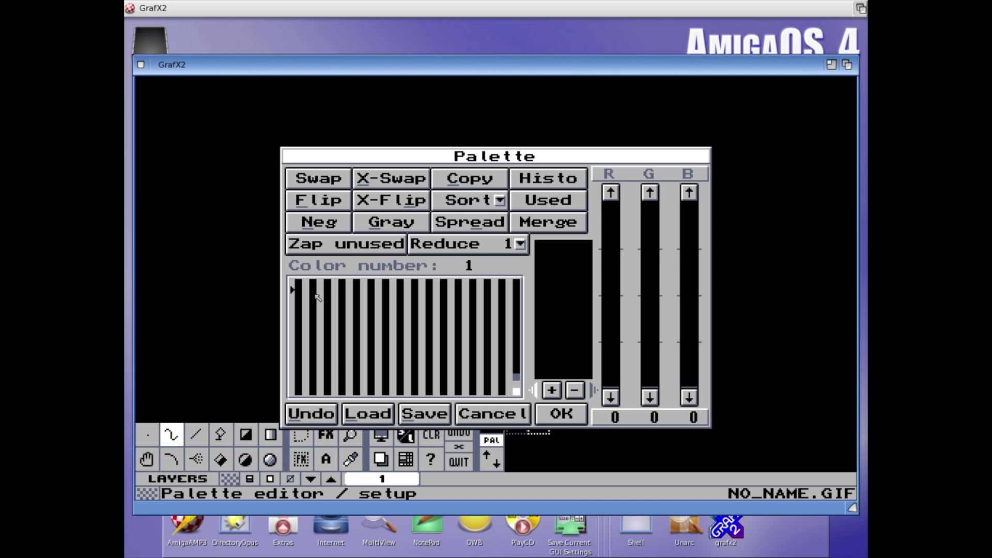
- Spread a black-to-blue gradient over colours 0–15 with colour 15 at B 255
drag(297, 284, 305, 407)
click(329, 373)
click(293, 391)
drag(693, 388, 680, 199)
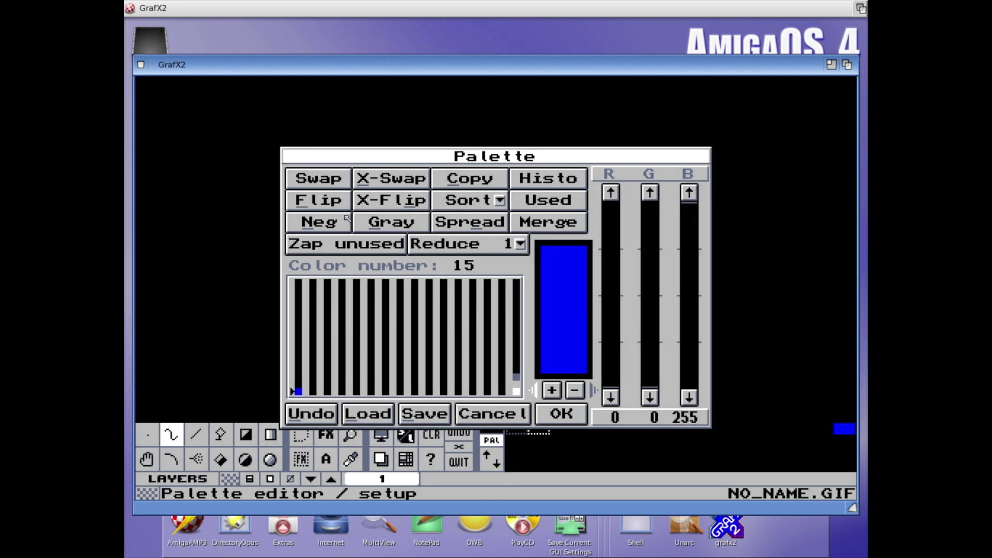
click(298, 283)
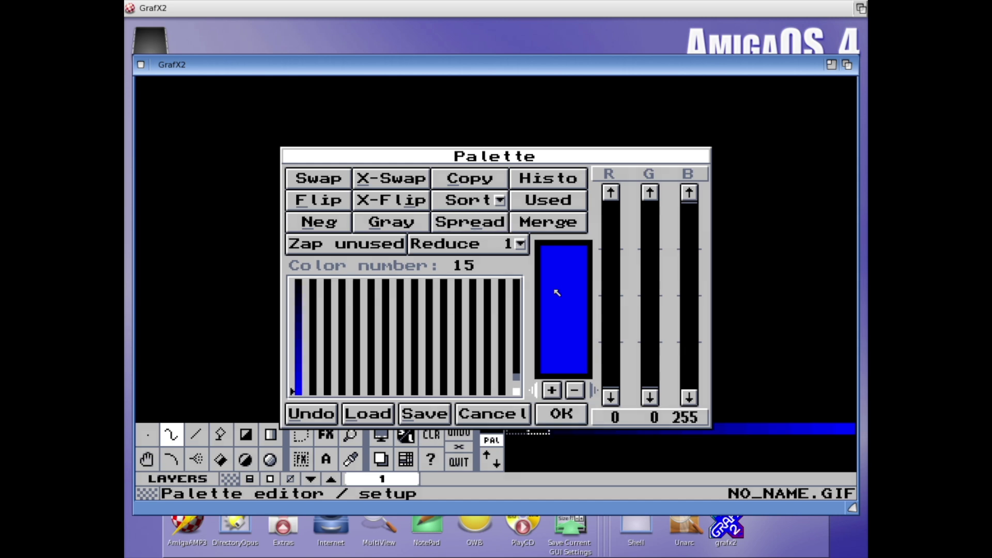
click(569, 414)
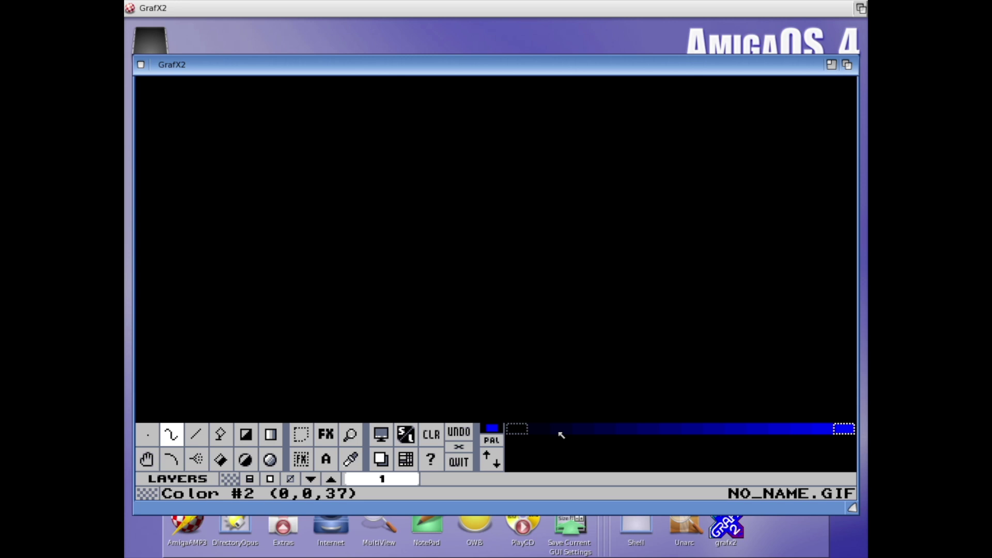
- Halve the palette RGB scale repeatedly until it reads 8, then confirm
right_click(491, 442)
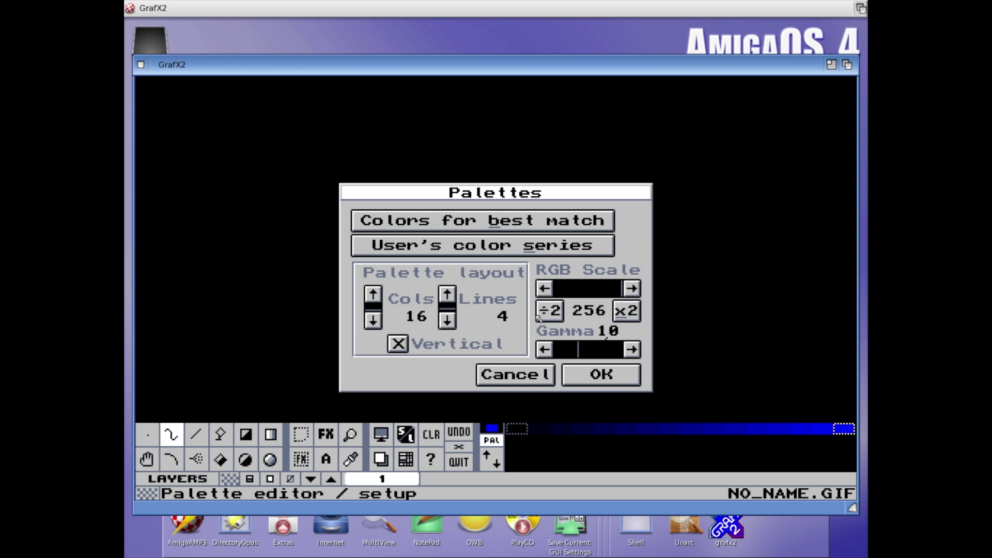
click(555, 313)
click(556, 312)
click(556, 312)
click(556, 311)
click(550, 311)
click(610, 374)
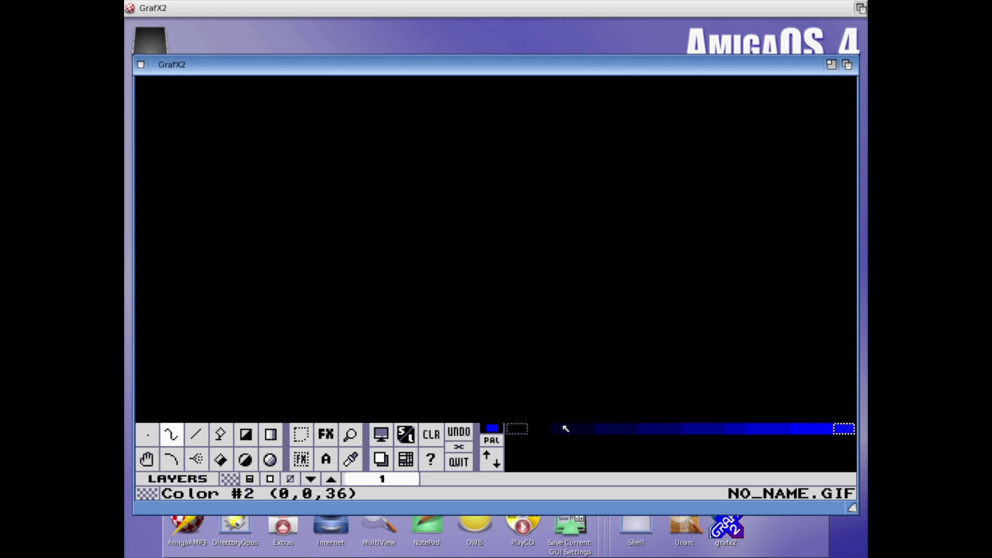
- Step the drawing colour through darker blues of the gradient, then clear the canvas to black
click(754, 429)
click(734, 431)
click(691, 429)
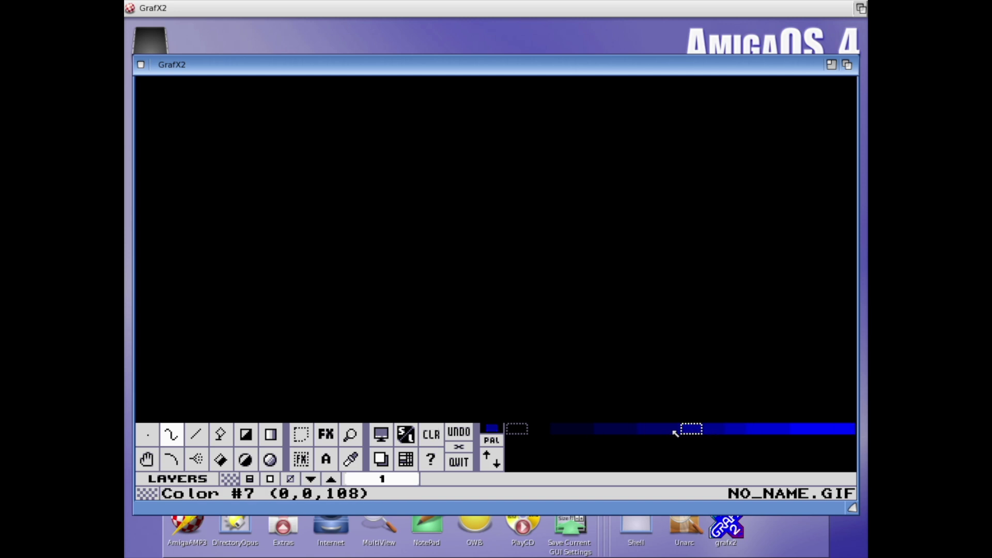
click(713, 429)
click(673, 429)
click(626, 429)
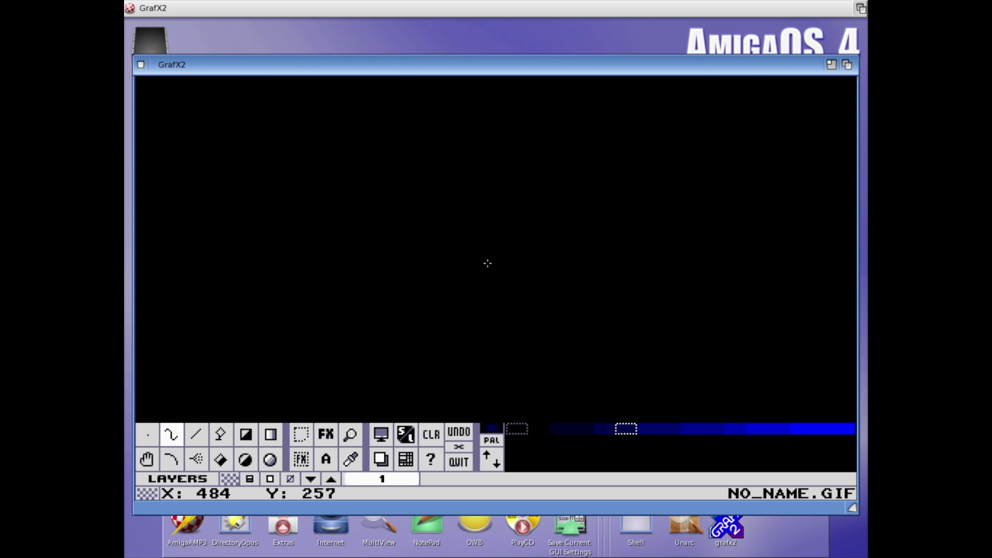
click(433, 437)
- Quit GrafX2 discarding the picture, then relaunch it in Anim mode with one frame
click(463, 464)
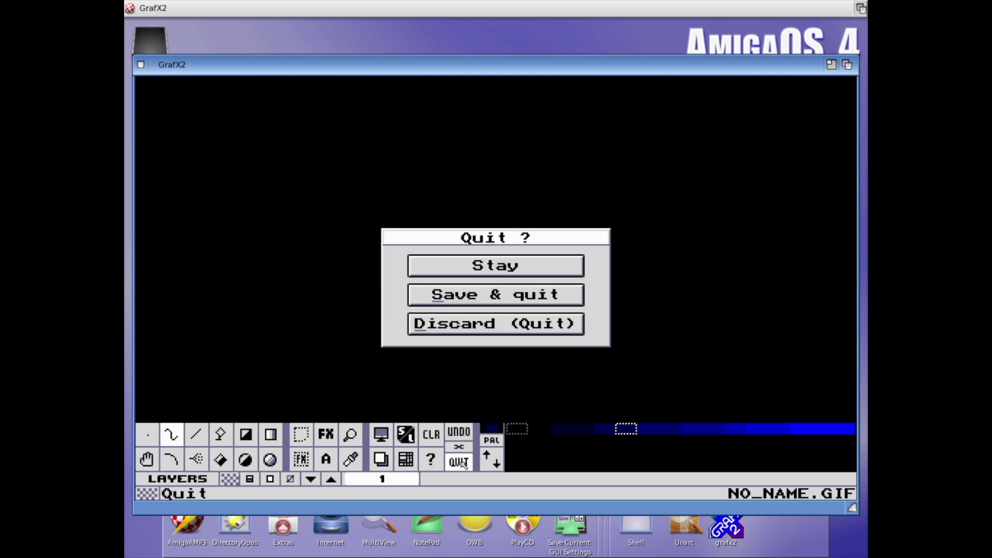
click(492, 329)
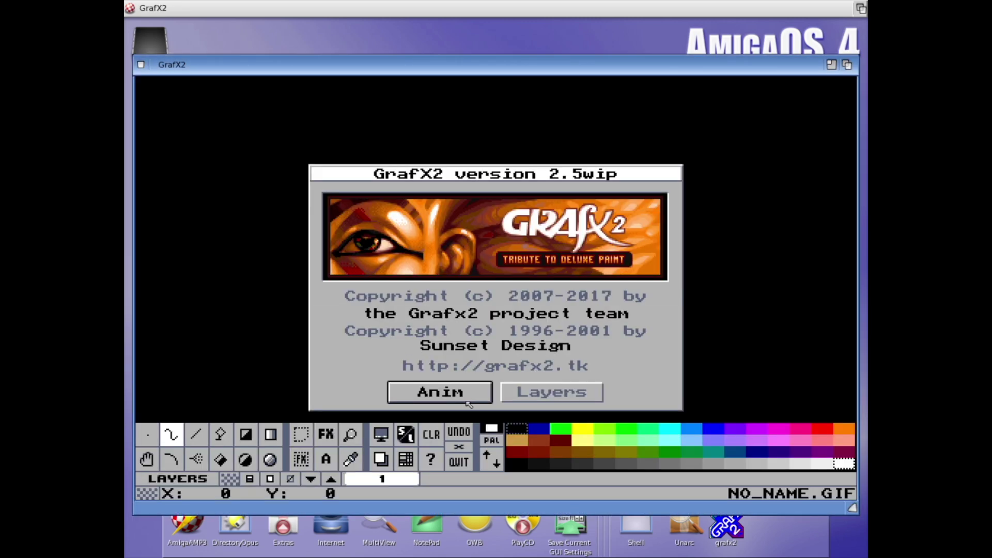
click(467, 402)
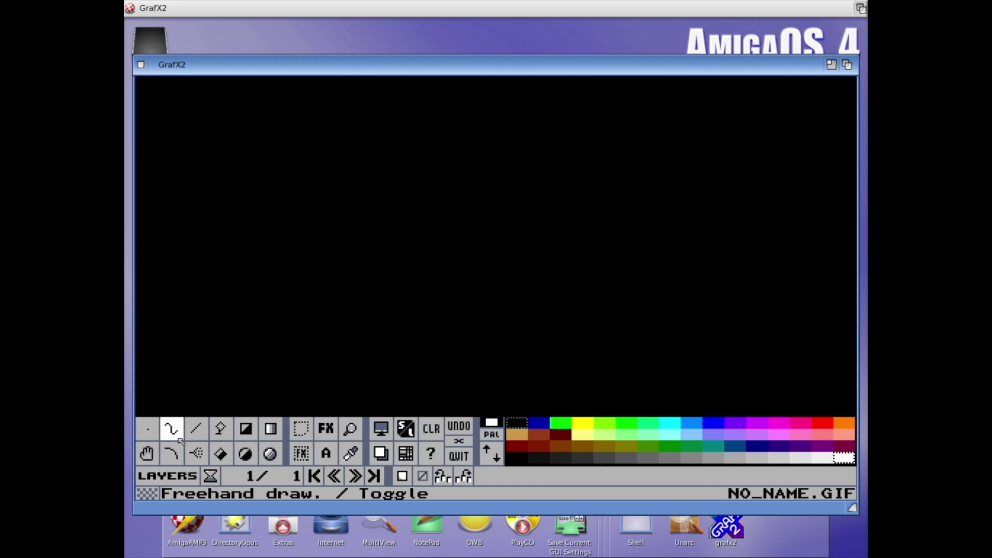
- Pick the large round brush and paint a white dot near the canvas centre
click(147, 429)
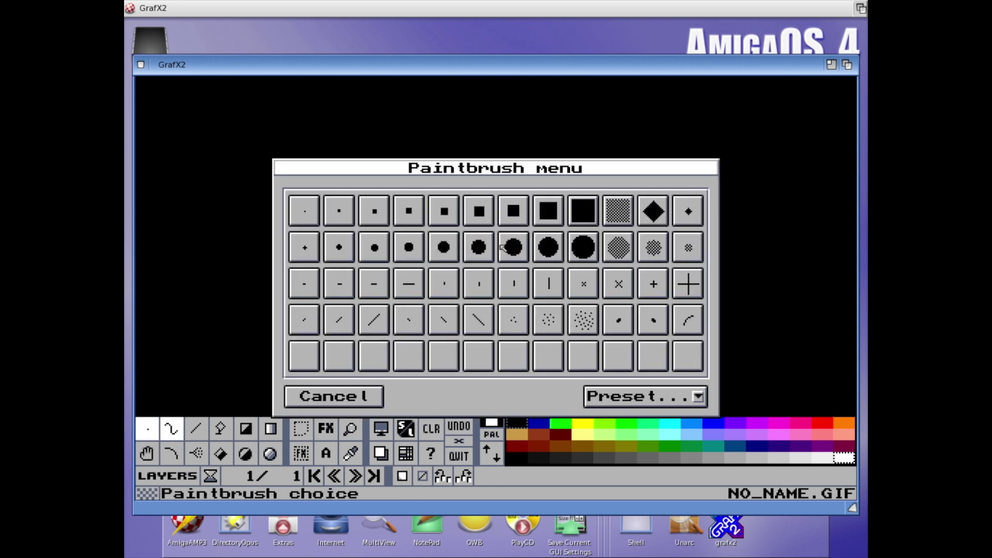
click(584, 257)
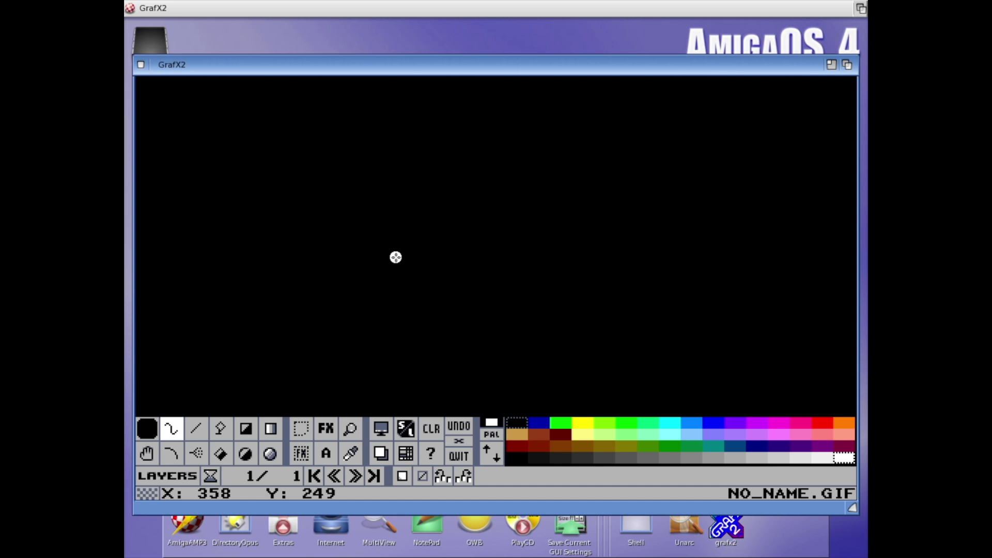
click(396, 257)
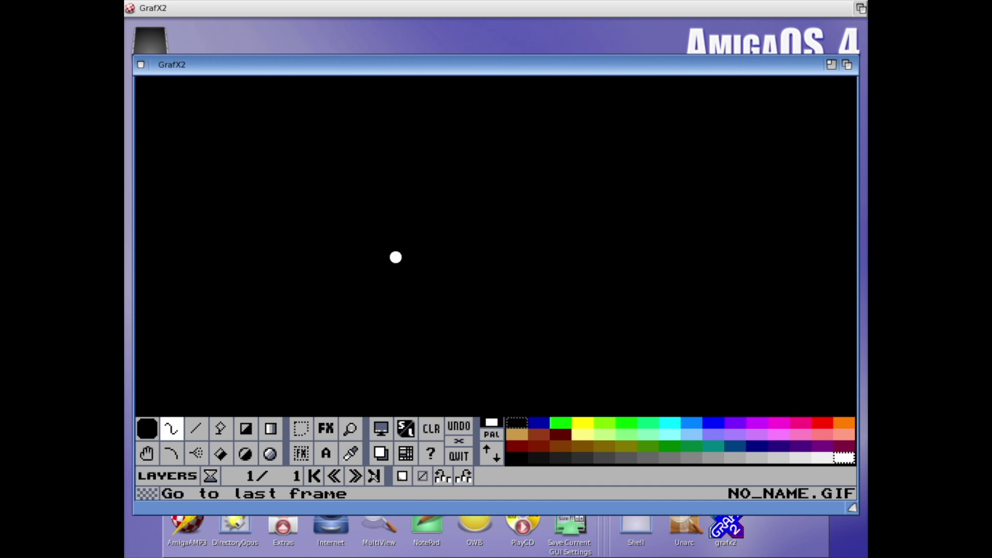
- Extend the animation to five frames with more white dabs and play it back
click(408, 478)
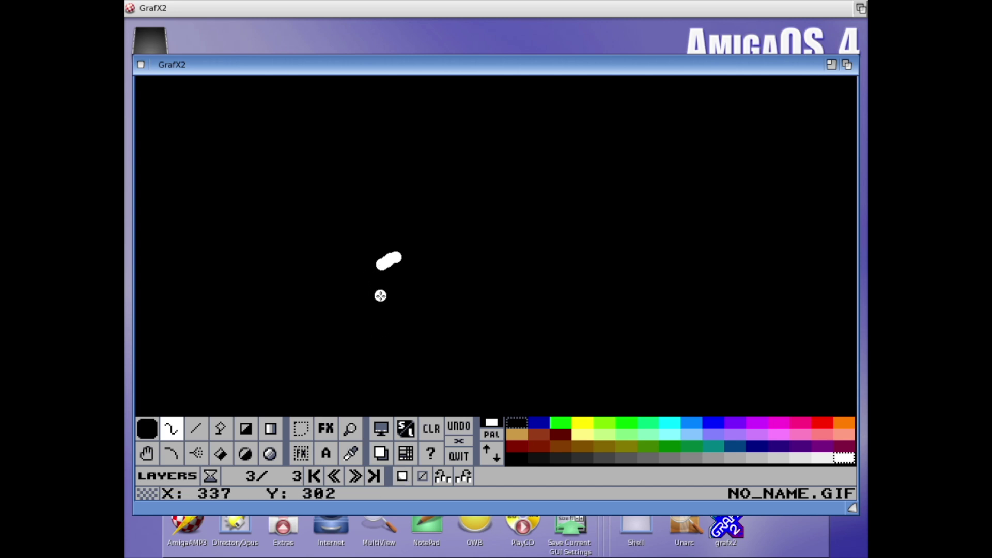
click(402, 476)
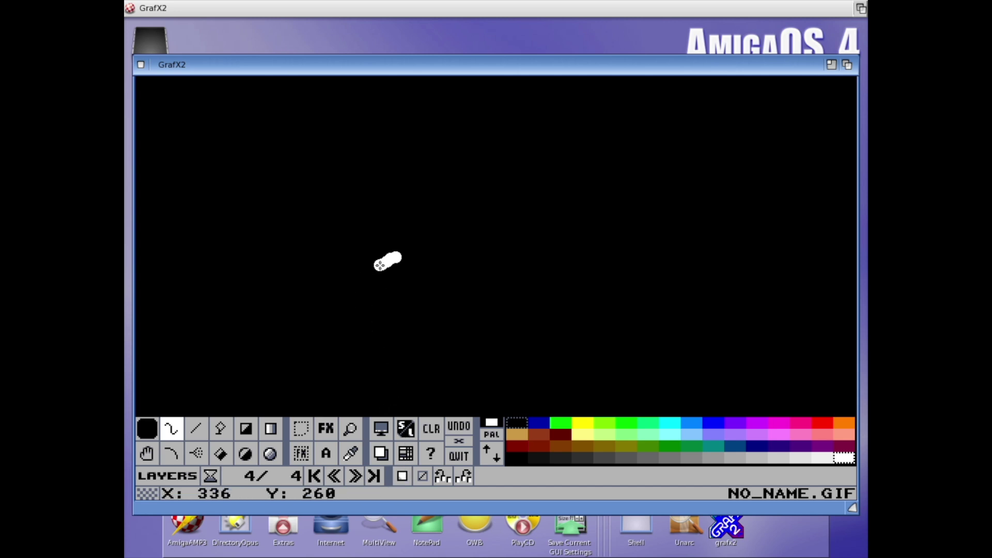
click(402, 476)
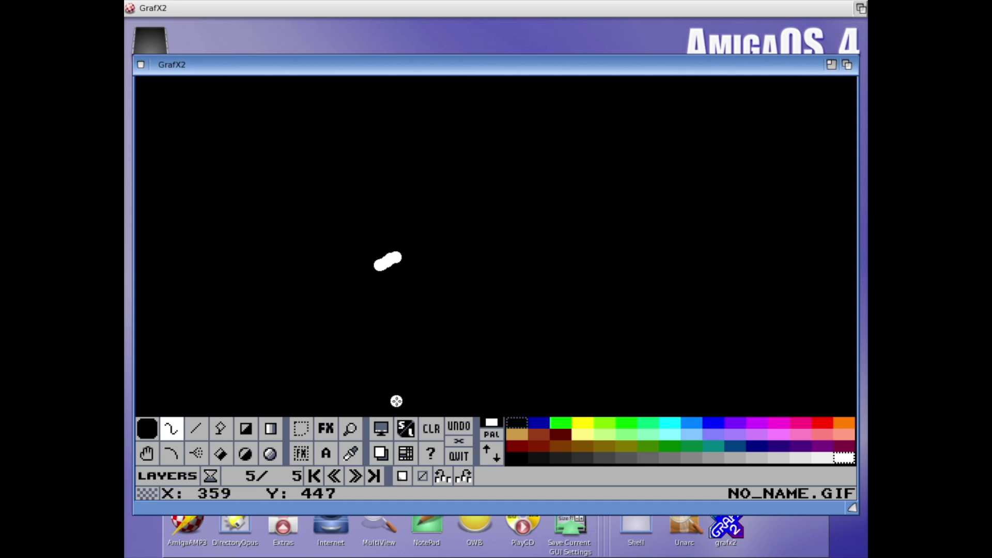
click(371, 266)
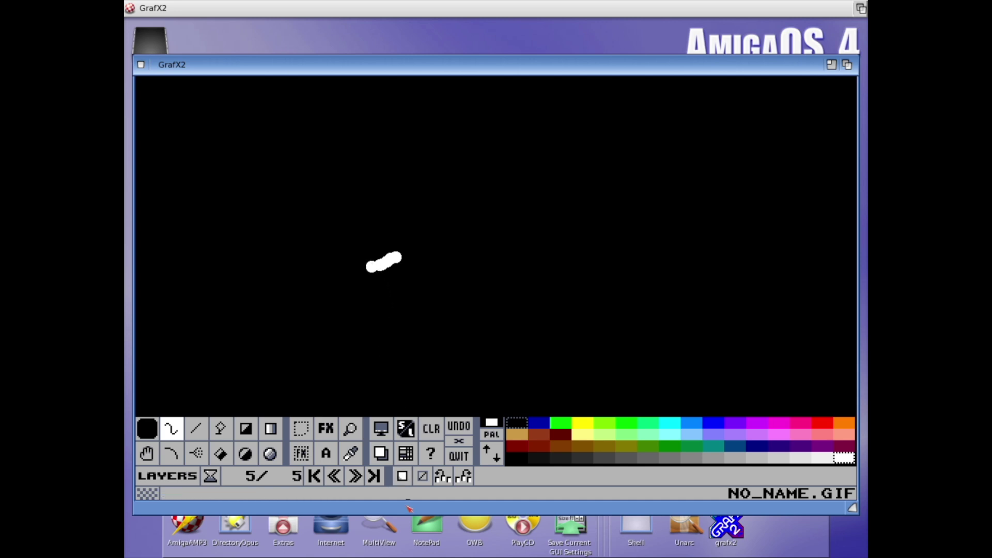
right_click(357, 475)
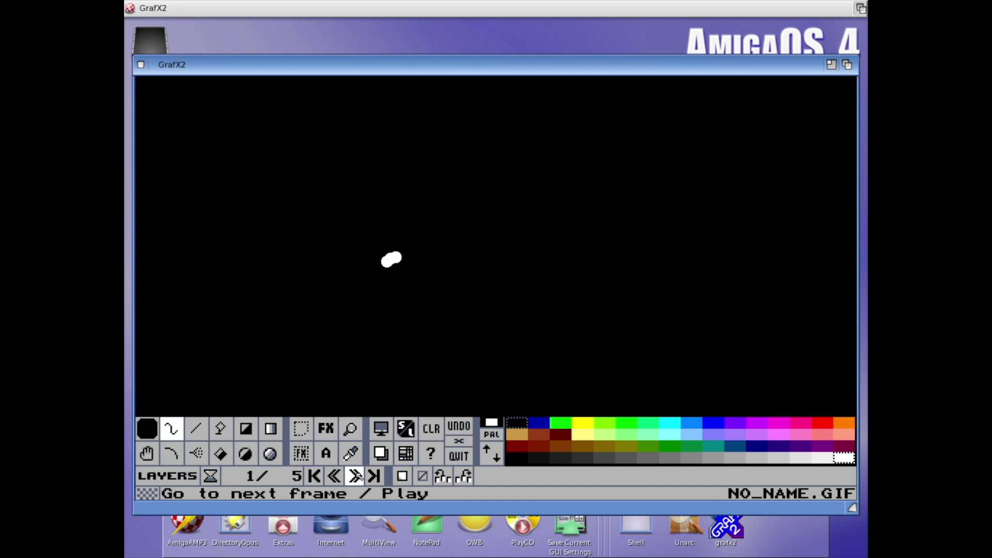
click(192, 477)
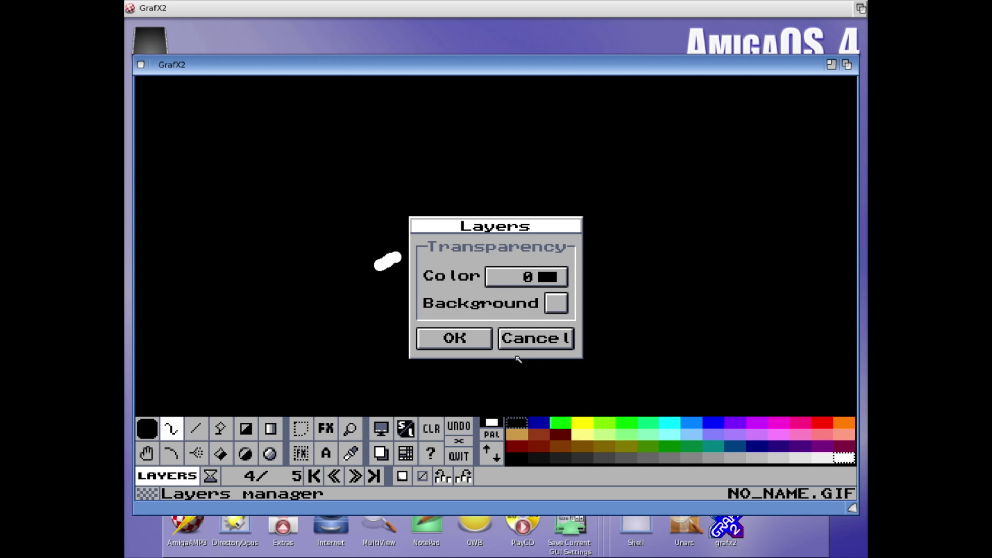
- Cancel the Layers transparency dialog without changes
click(531, 341)
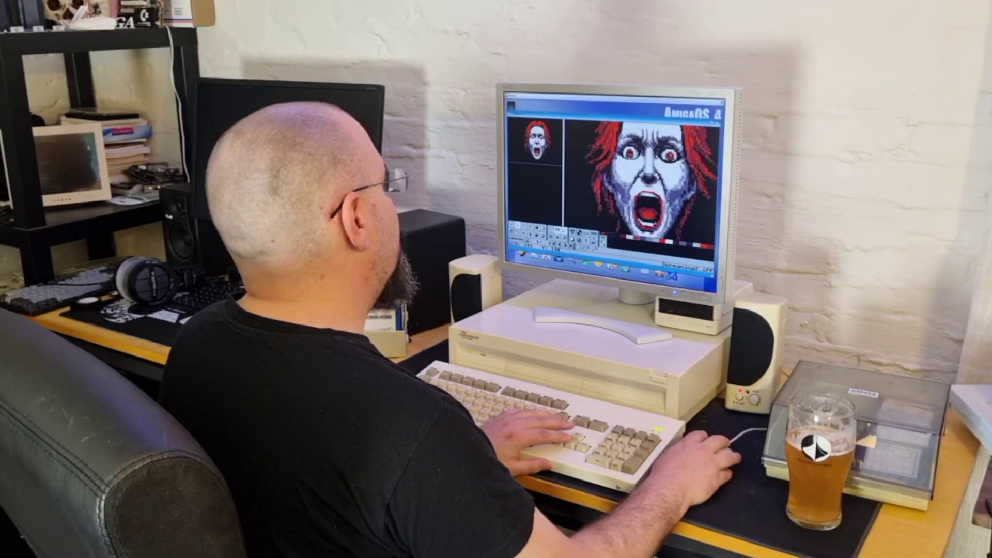
- Paint red blood streaks beneath one eye of the magnified screaming face
key(Up)
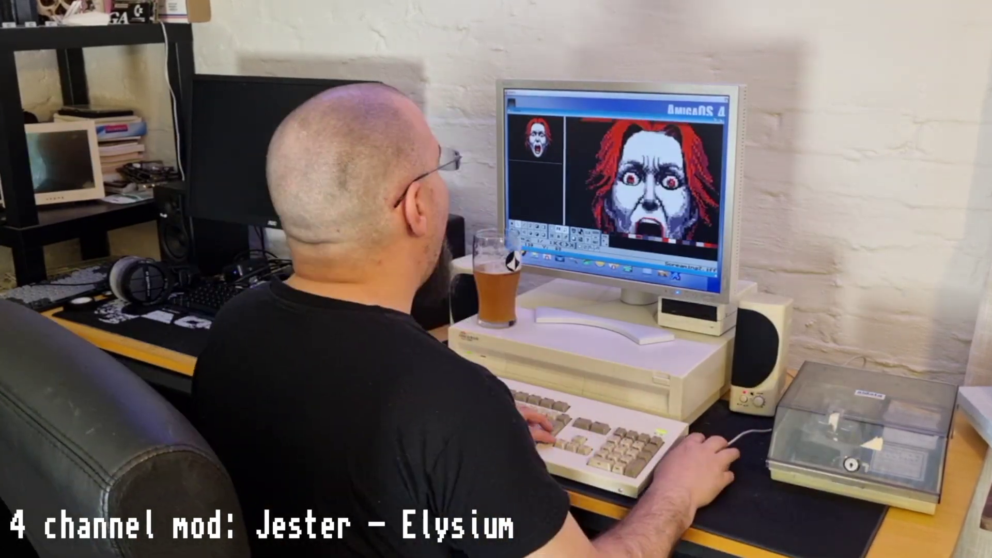
key(Down)
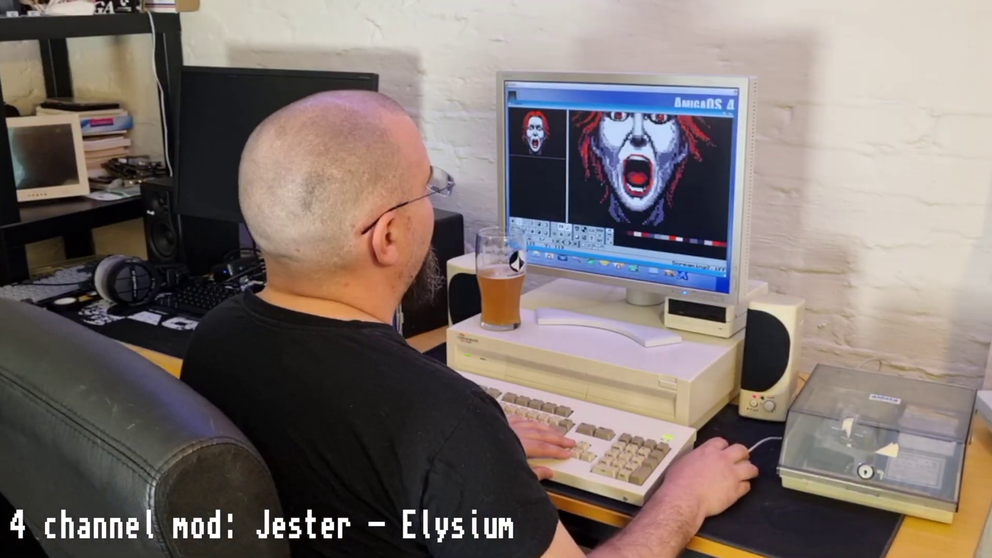
key(Up)
key(Down)
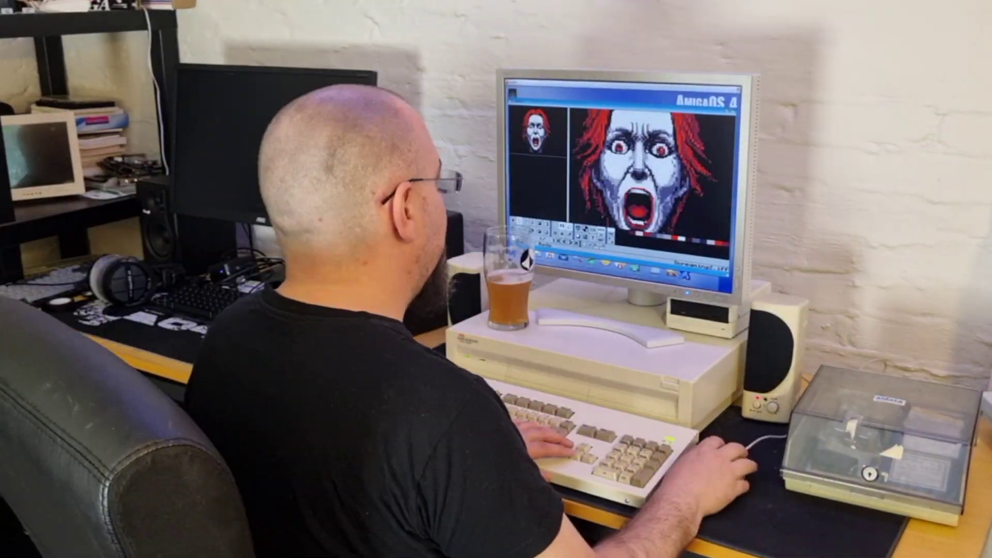
- Save the picture, answering Yes to Erase old file
key(Up)
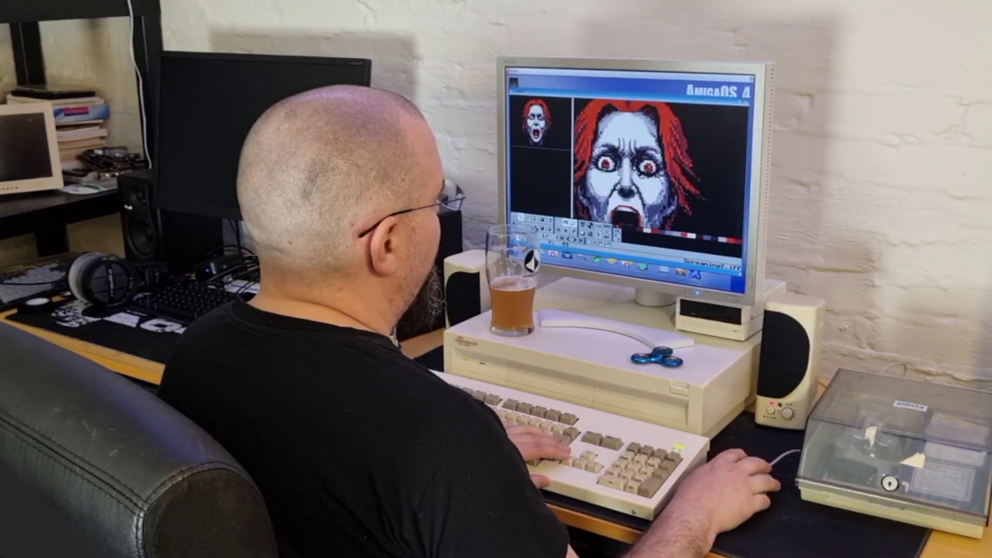
key(Down)
key(Right)
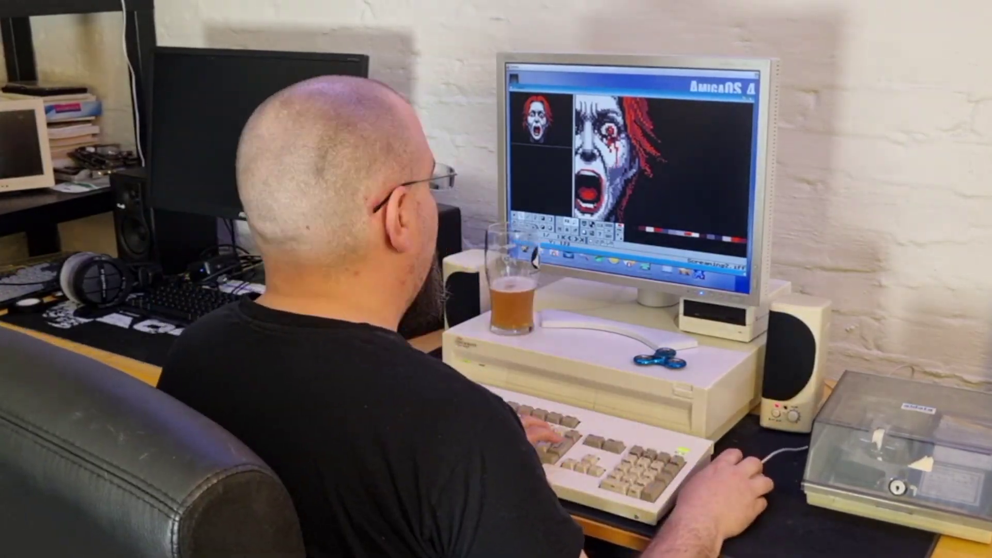
key(Return)
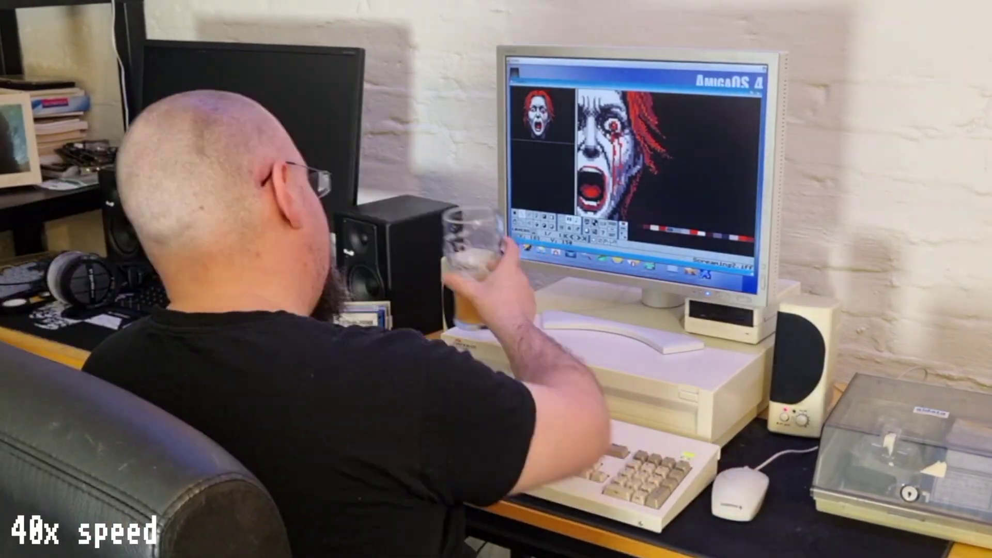
- Paint red blood streaks running from beneath both eyes down the cheeks
key(Right)
key(Right)
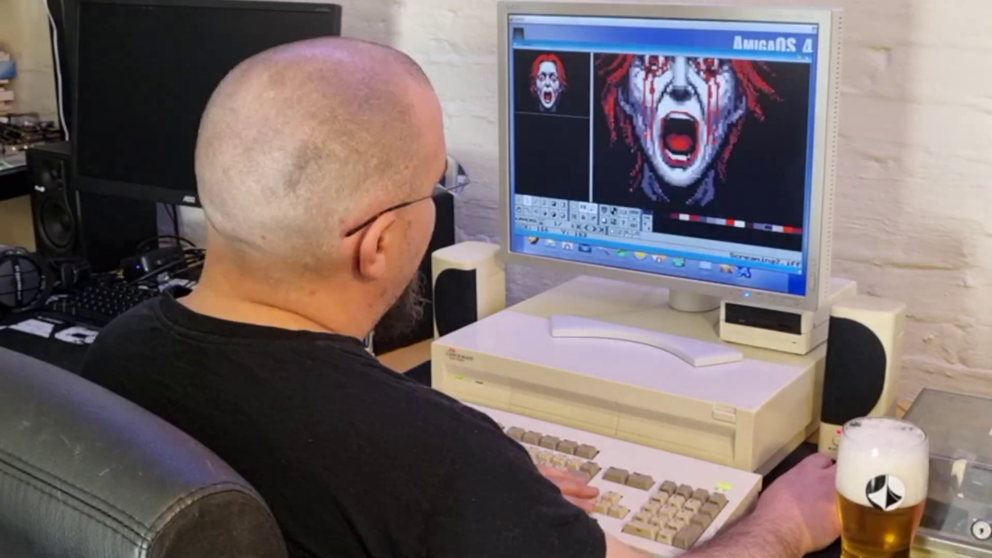
key(Up)
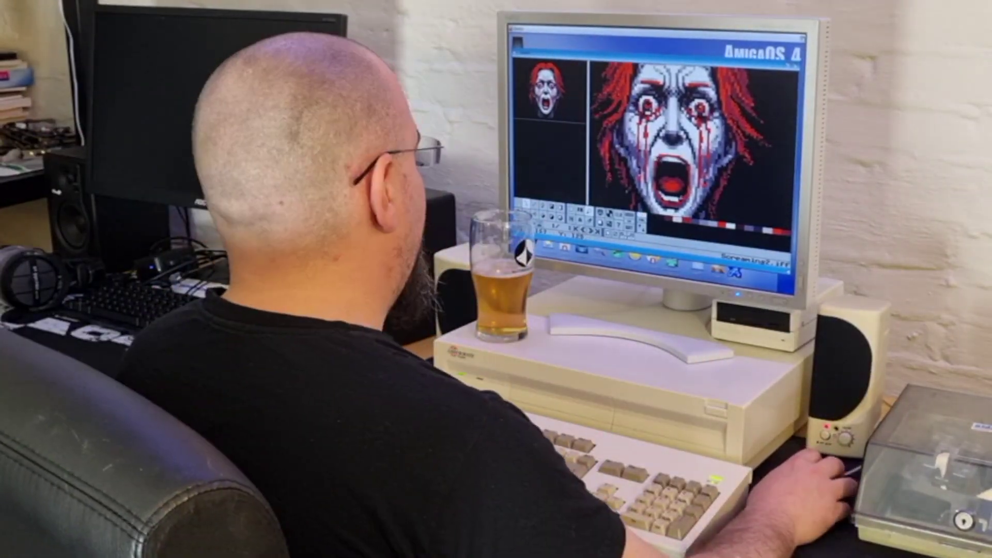
key(j)
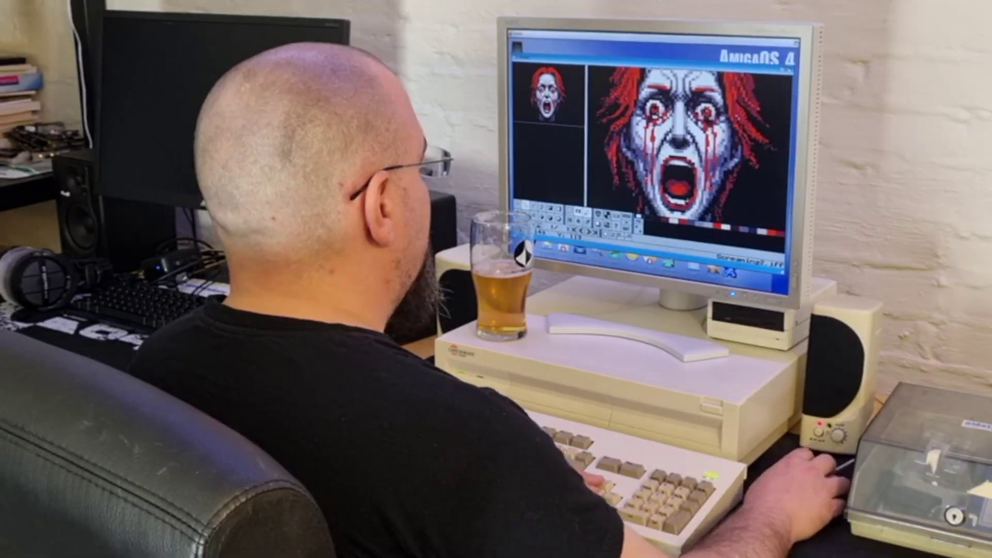
key(Down)
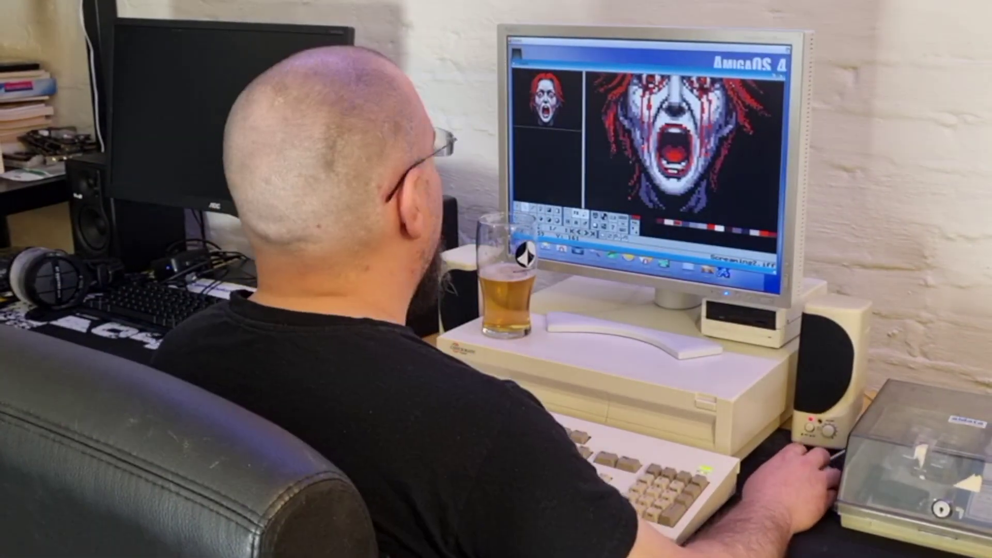
- Refine the red hair strands and blood details, then turn the magnifier off
key(Up)
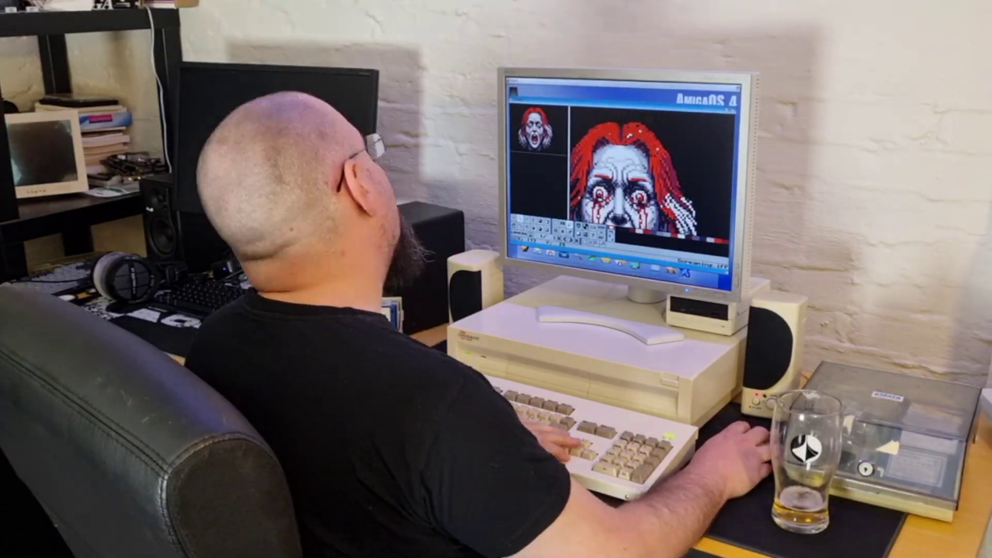
key(Down)
key(Down)
key(Right)
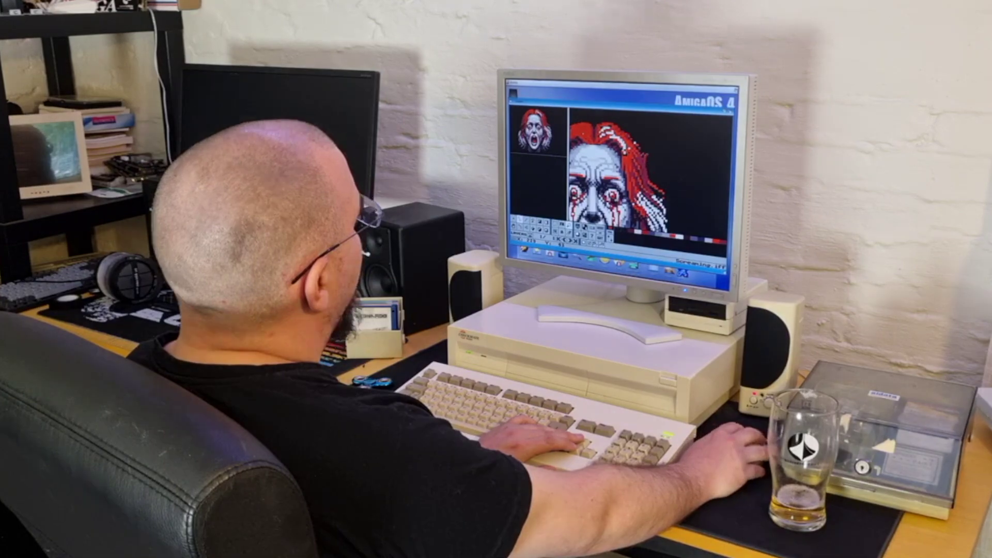
key(Left)
key(Left)
key(Up)
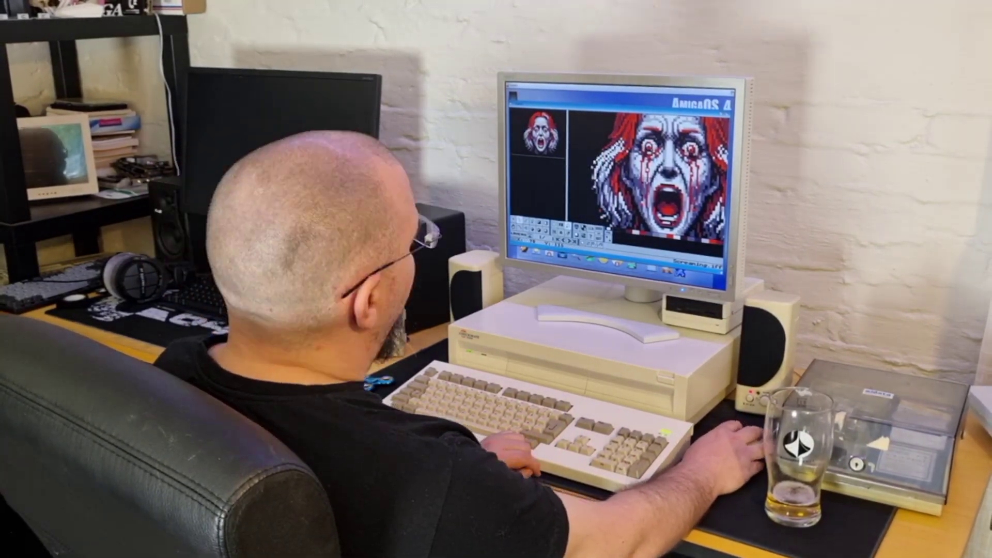
key(Up)
key(Up)
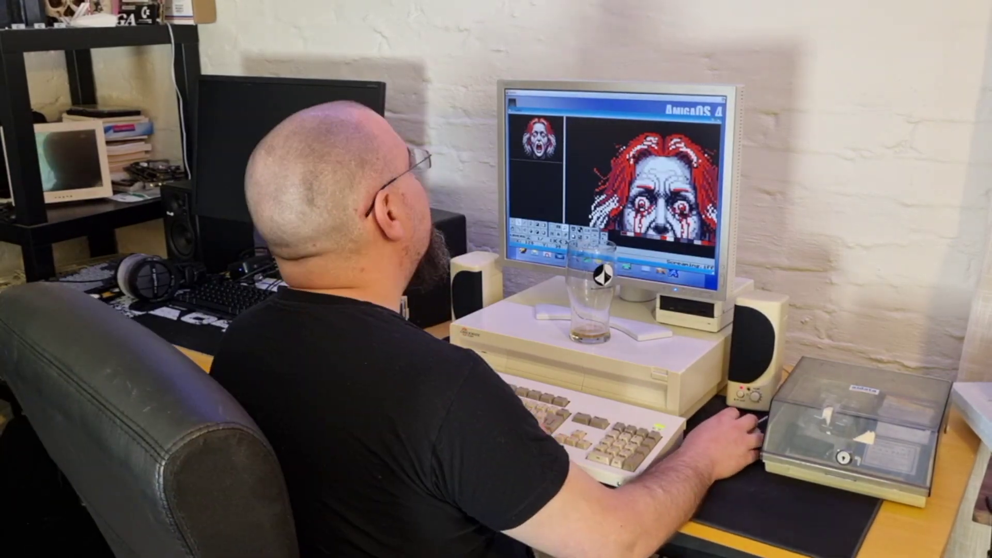
click(589, 192)
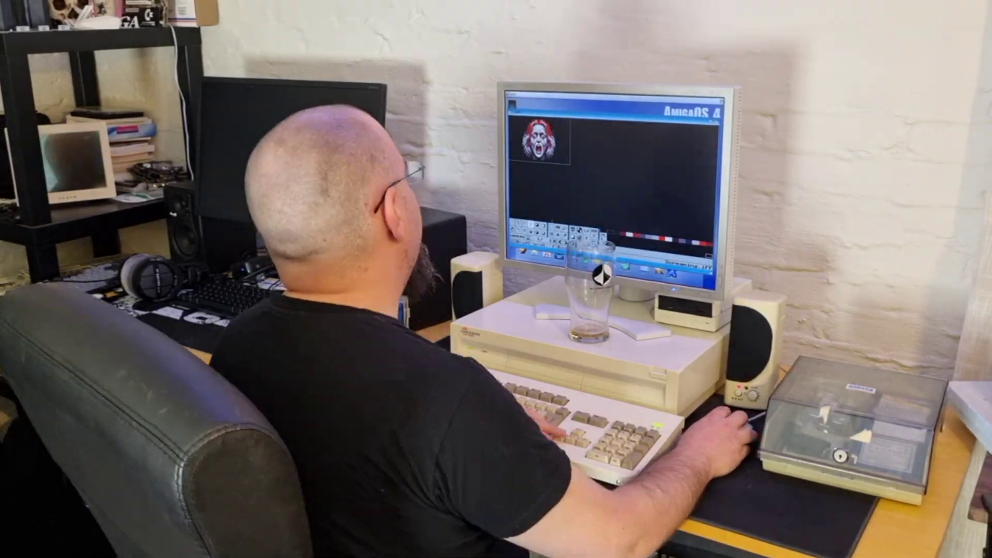